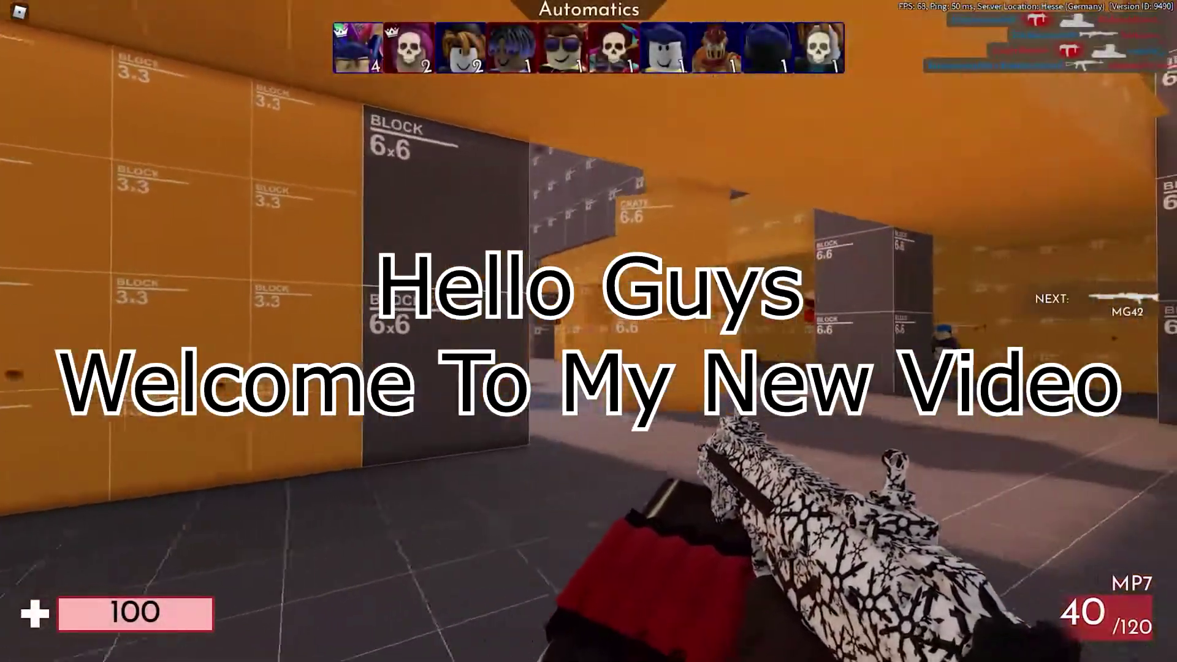
# Step: Shoot enemies with the MG42 and AK74 to advance through the weapons to the MP7
pyautogui.click(588, 331)
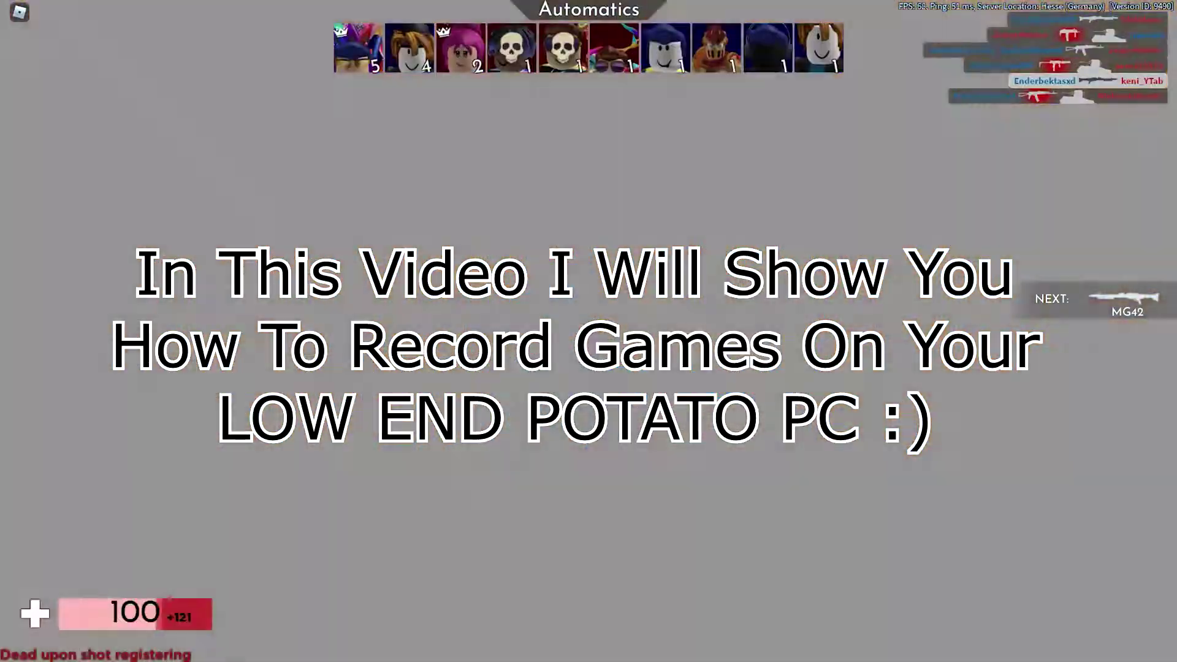
pyautogui.click(589, 331)
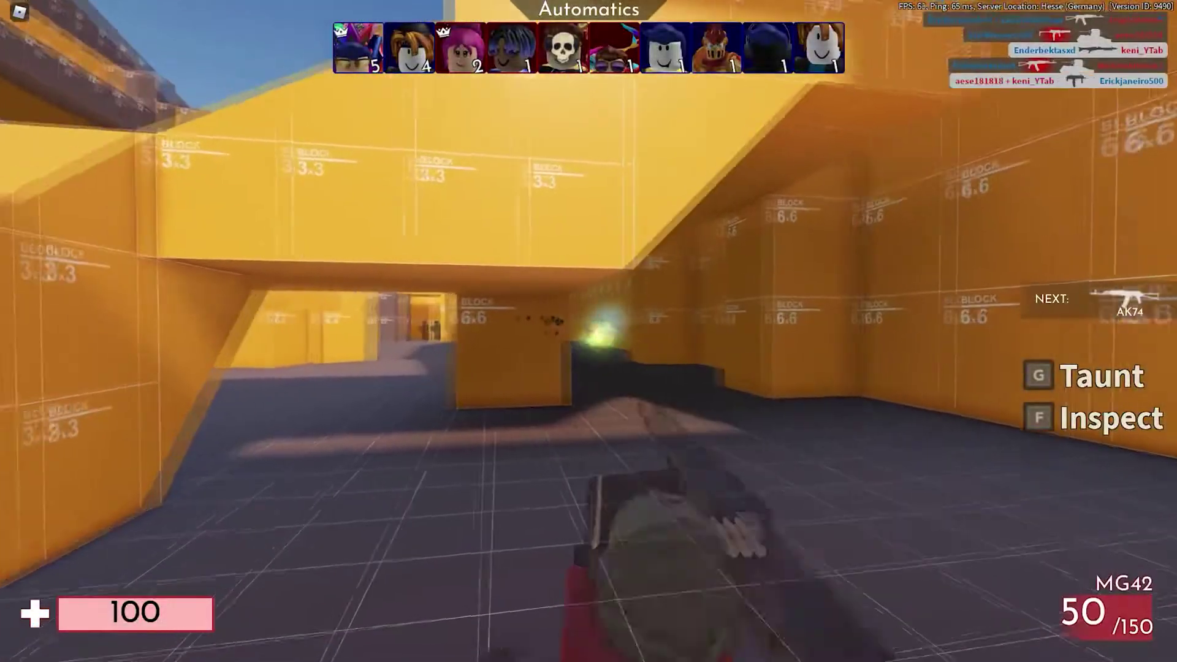
pyautogui.click(588, 331)
pyautogui.click(589, 331)
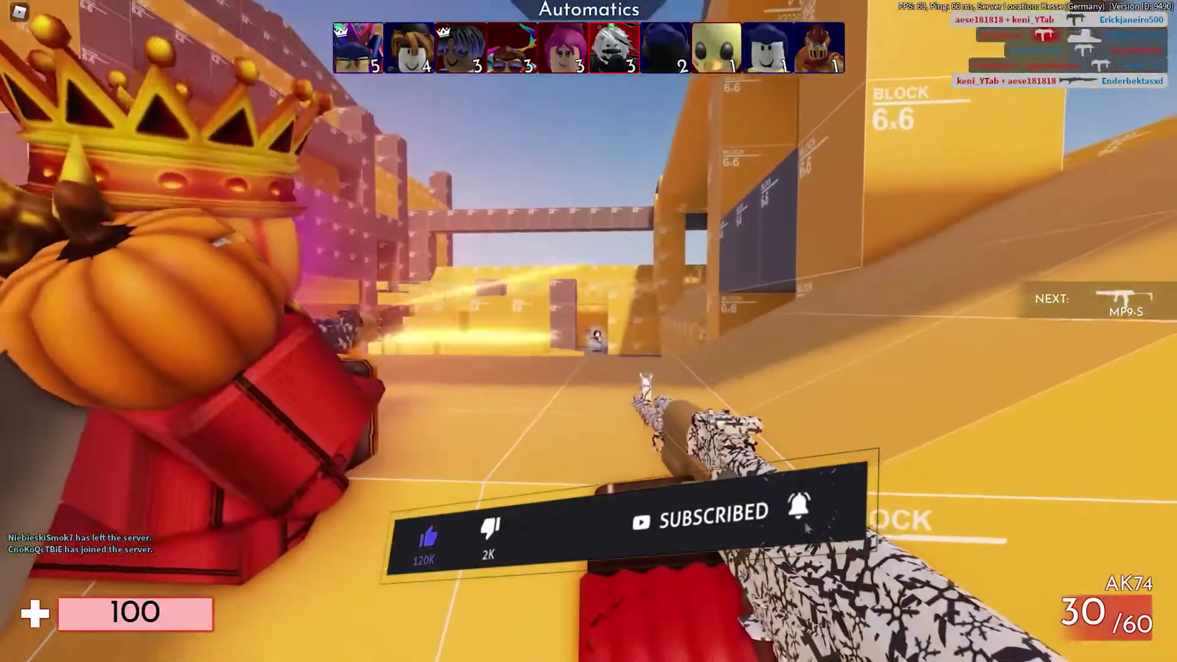
pyautogui.click(588, 331)
pyautogui.click(588, 331)
pyautogui.click(588, 331)
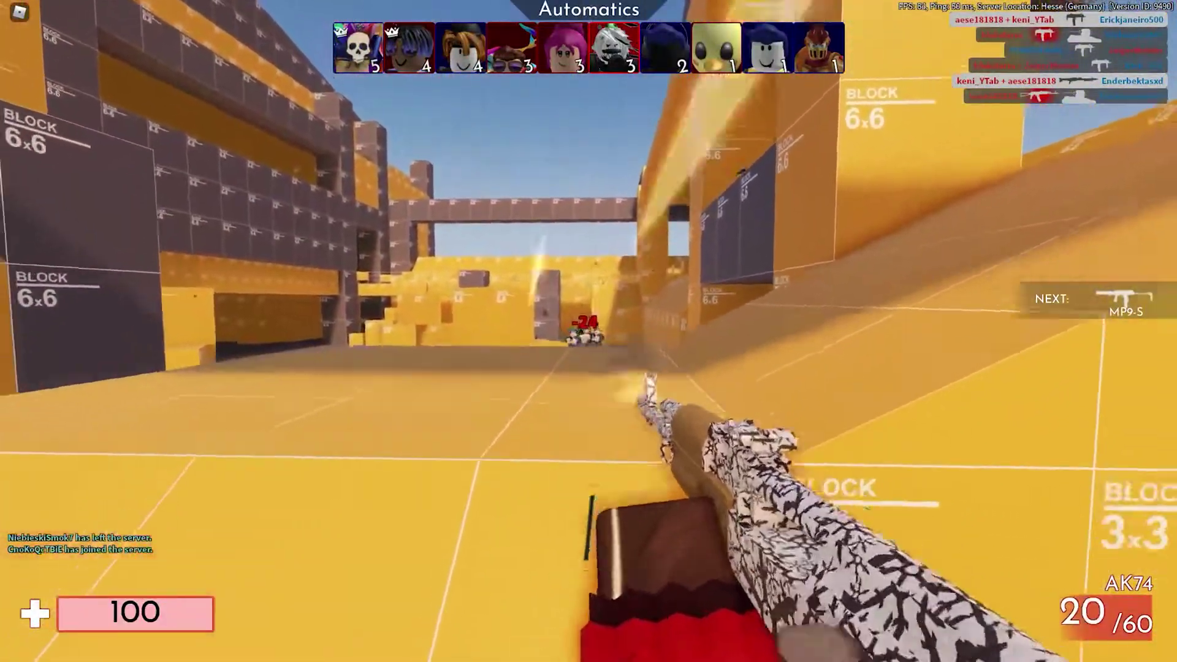
pyautogui.click(589, 331)
pyautogui.click(588, 331)
pyautogui.click(588, 331)
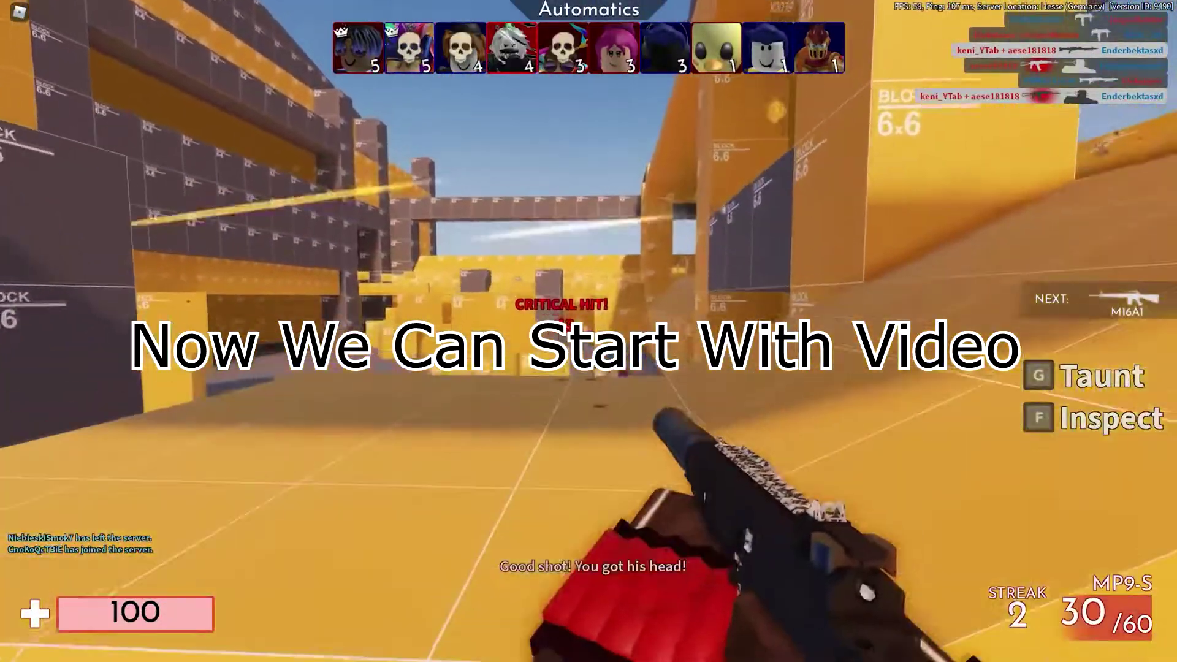
pyautogui.click(589, 331)
pyautogui.click(589, 331)
pyautogui.click(588, 331)
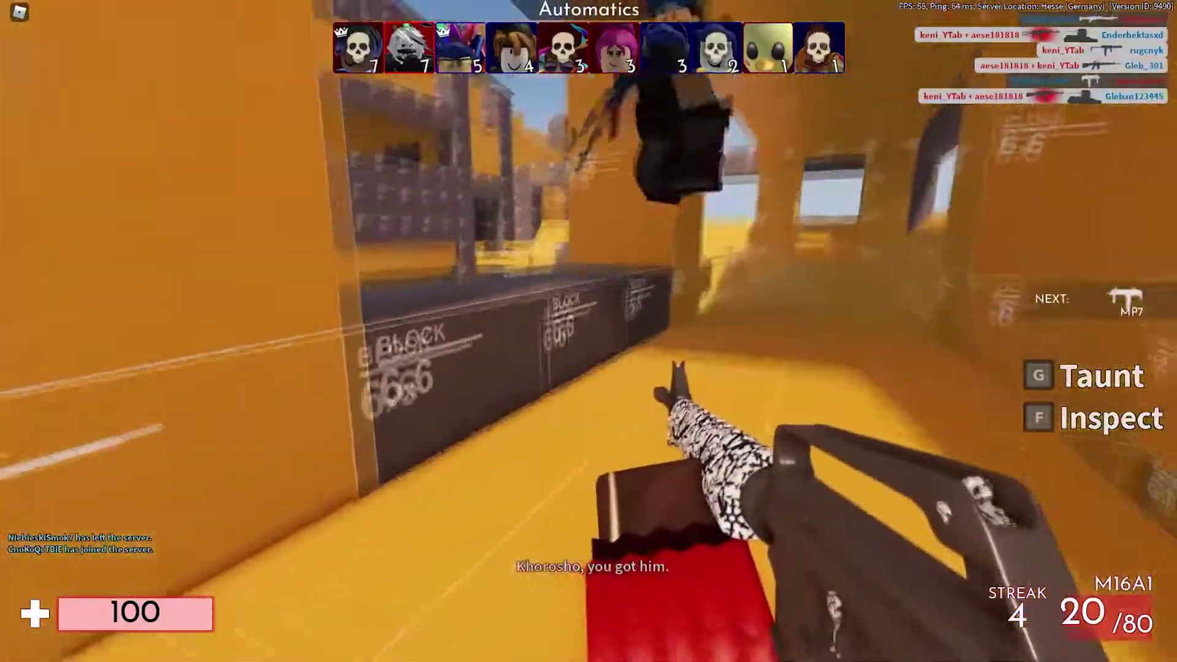
pyautogui.click(588, 331)
pyautogui.click(588, 331)
pyautogui.click(588, 331)
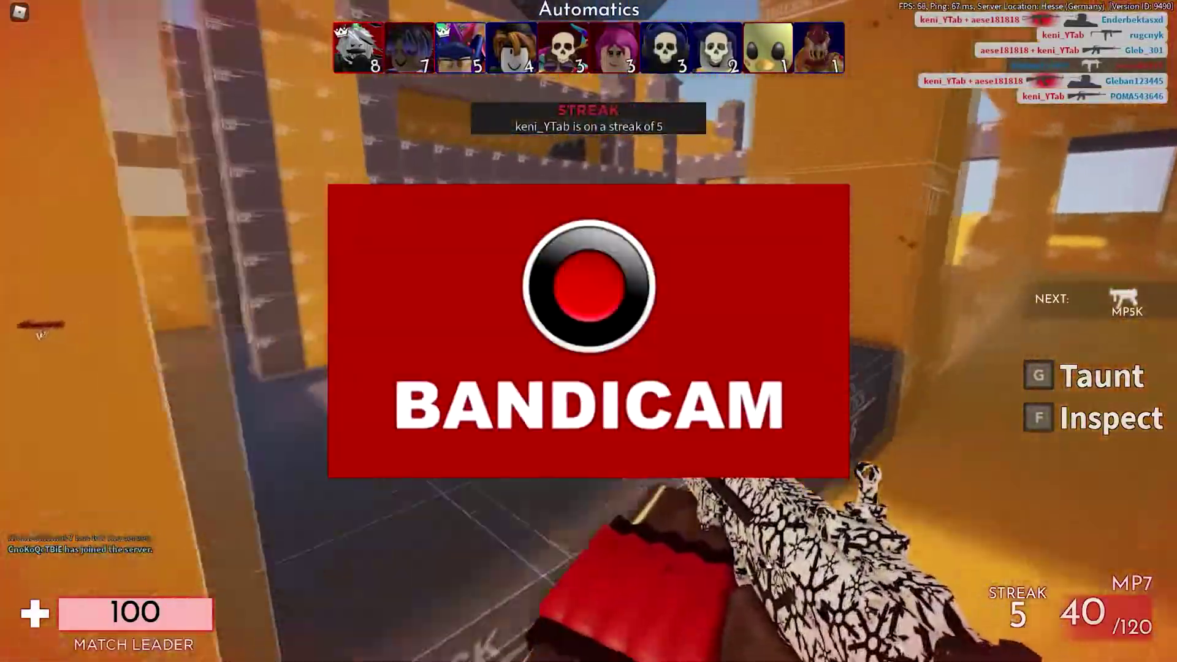
# Step: Fire the MP7 at enemies near the railing to earn the MP5K
pyautogui.click(588, 331)
pyautogui.click(588, 331)
pyautogui.click(589, 331)
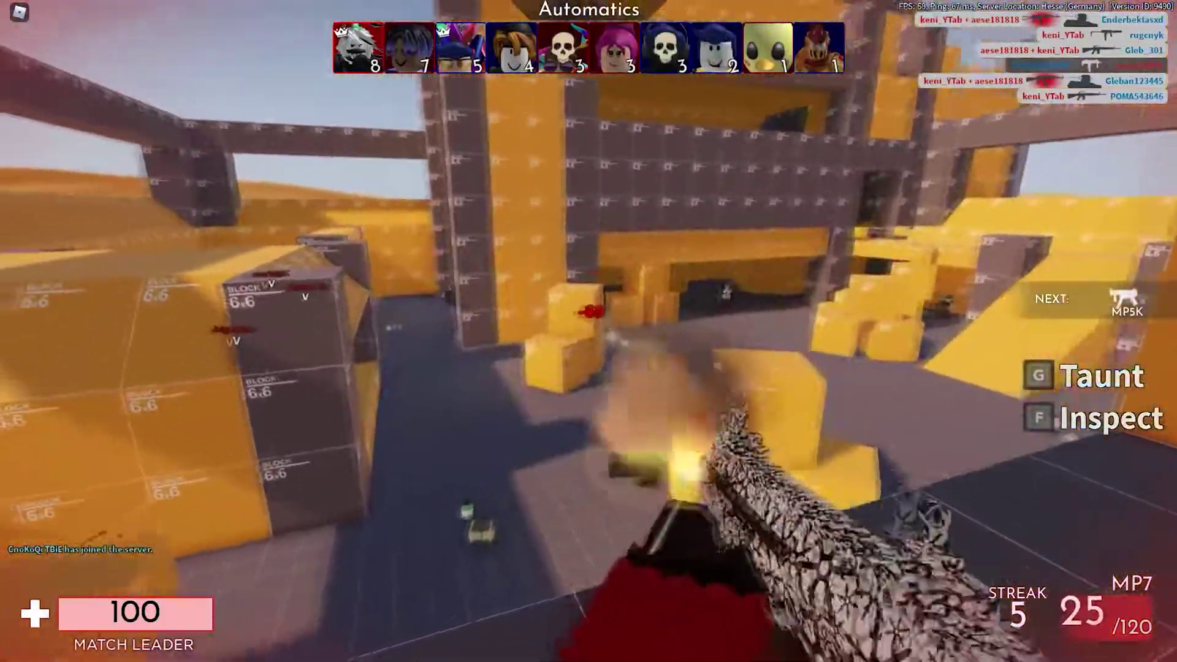
pyautogui.click(588, 331)
pyautogui.click(589, 331)
pyautogui.click(589, 331)
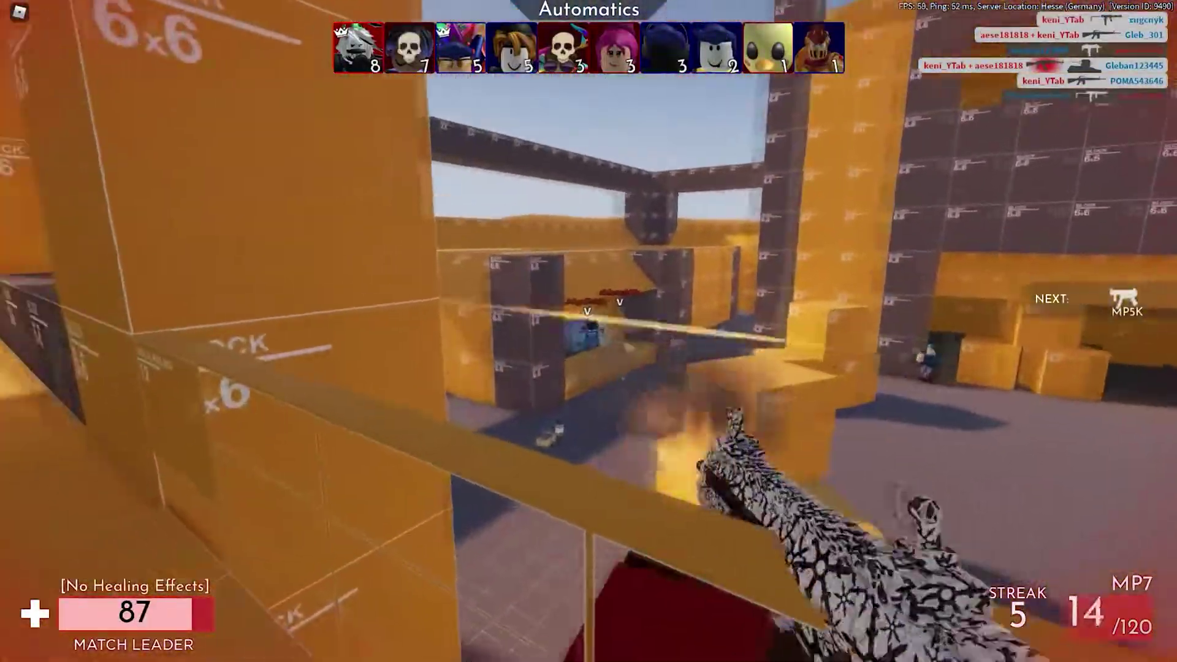
pyautogui.click(588, 331)
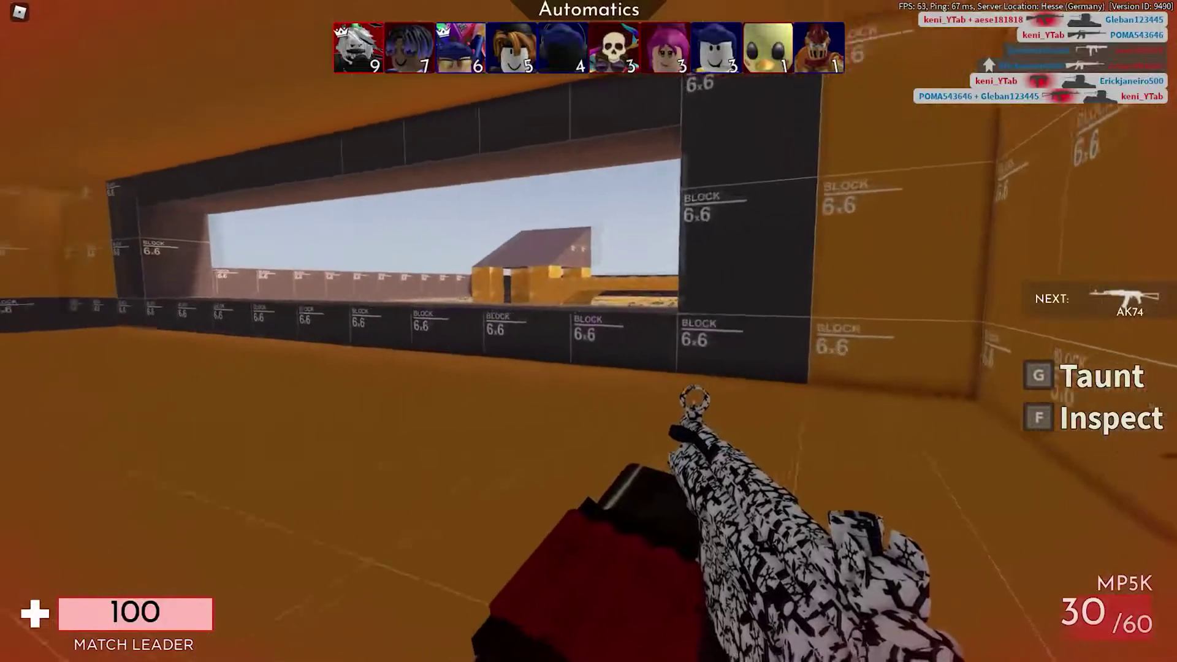
pyautogui.hotkey('alt', 'Tab')
# Step: Load the pasted MEGA link and download the 19.2 MB Bandicam.rar
pyautogui.click(406, 30)
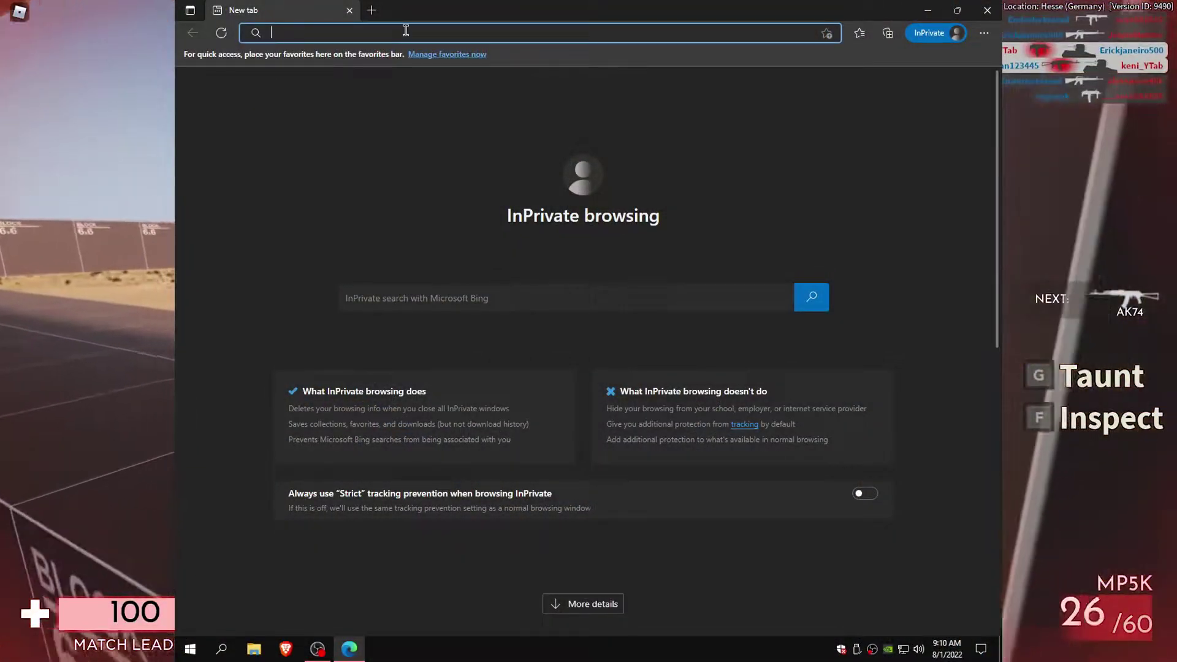
pyautogui.press('Return')
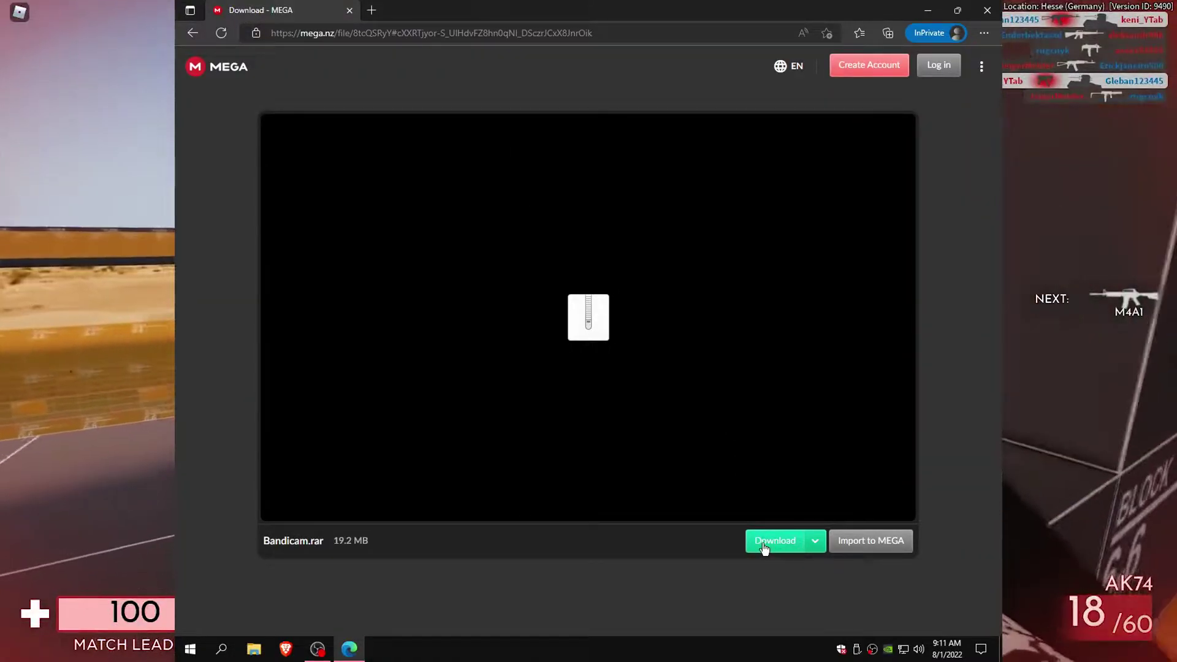
pyautogui.click(764, 544)
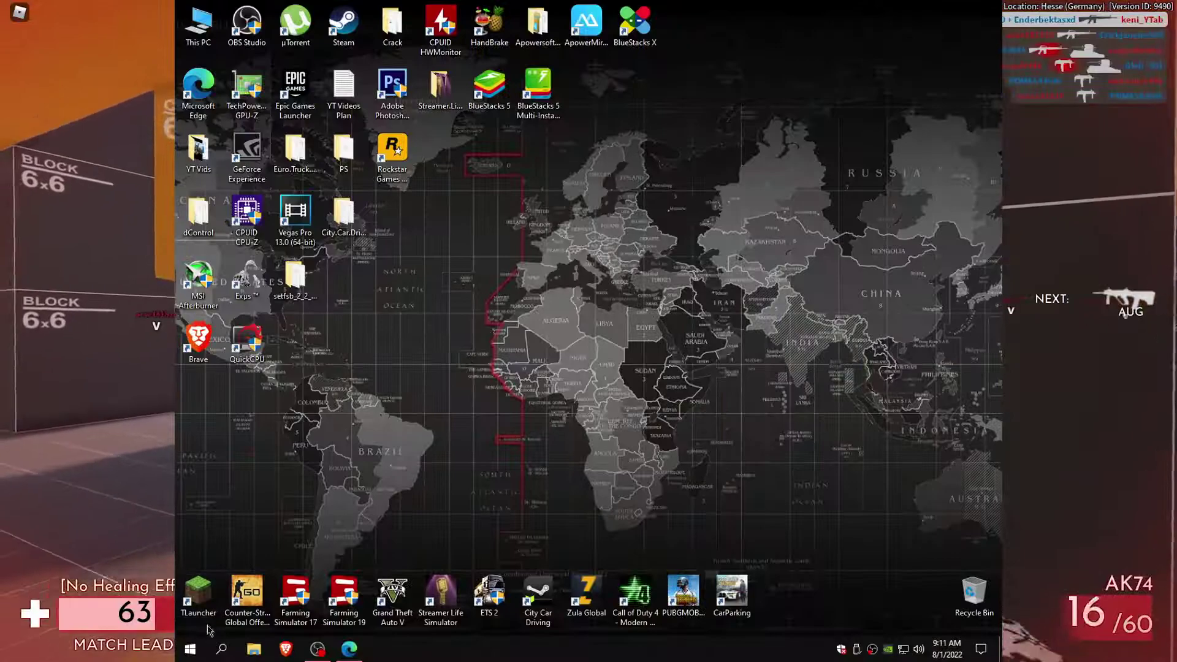
# Step: Search for 'windows security' and launch the Windows Security app
pyautogui.click(222, 649)
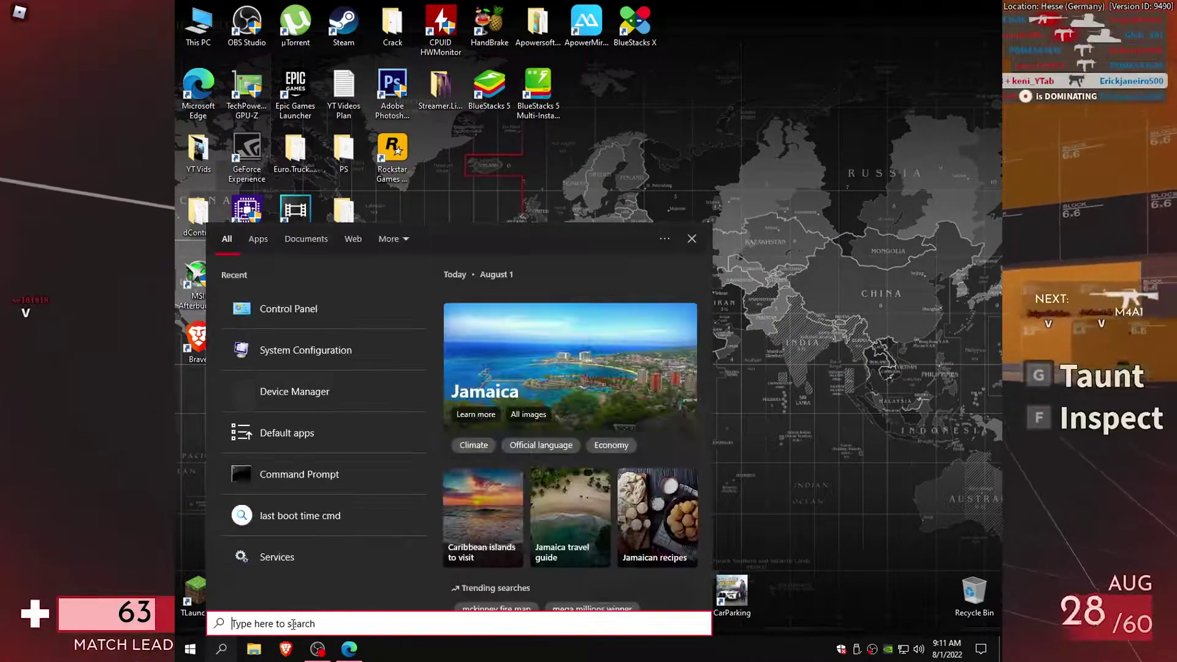
pyautogui.write('windows ')
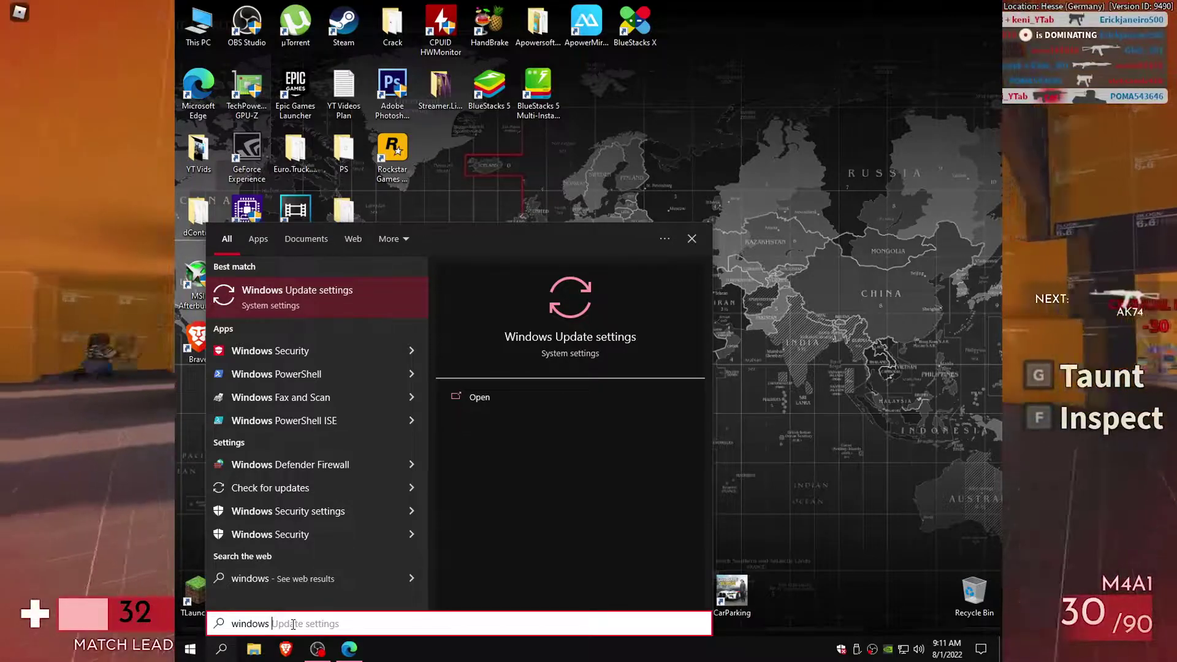
pyautogui.write('sec')
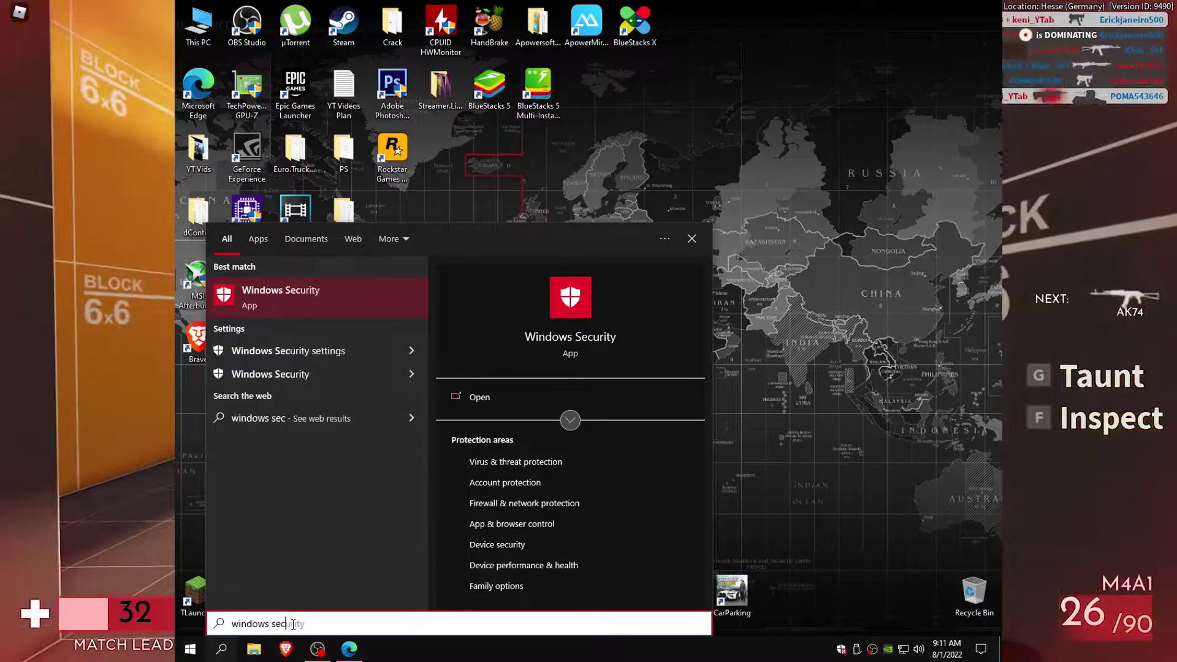
pyautogui.write('urity')
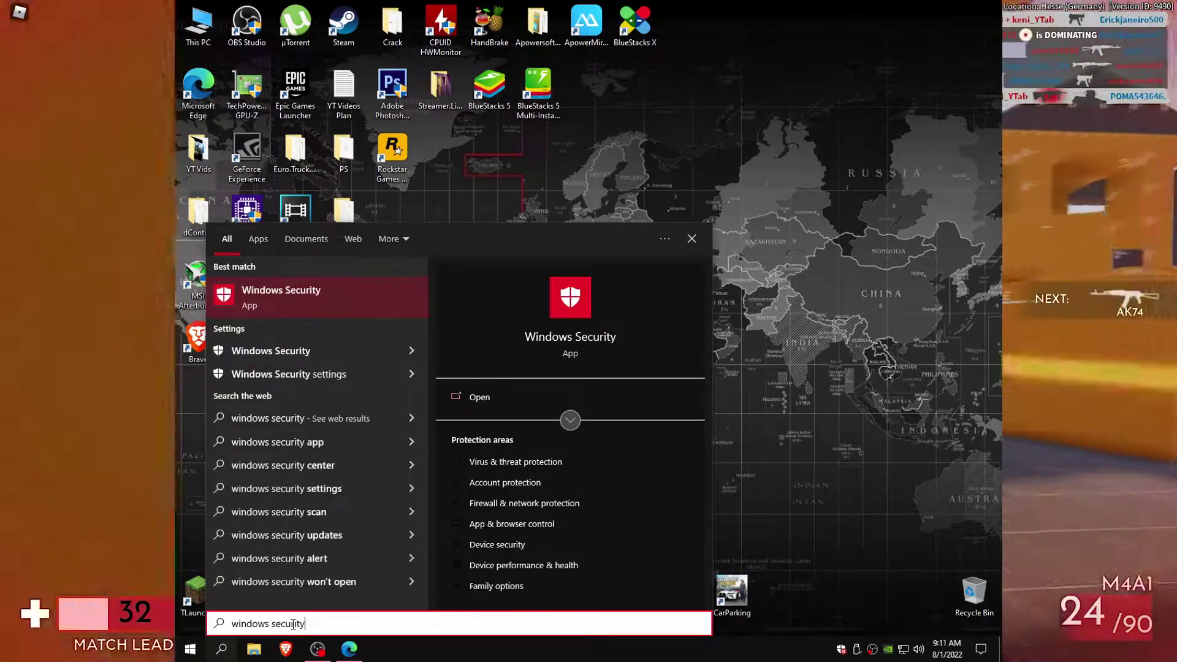
pyautogui.click(283, 304)
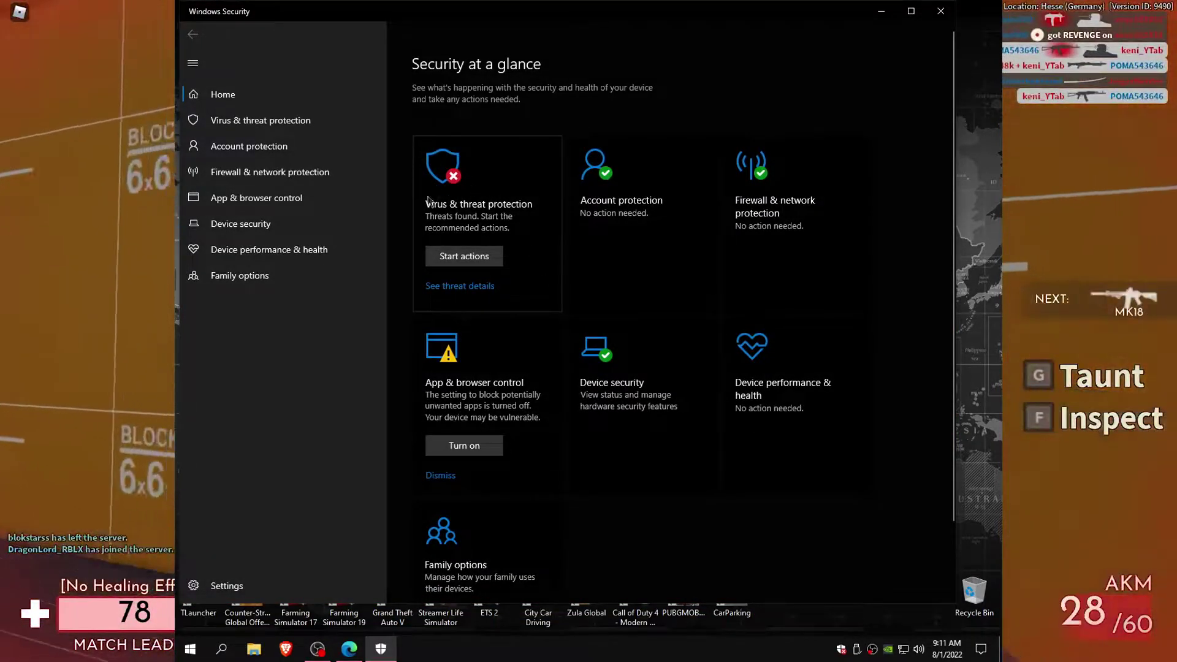
# Step: Go to the Virus & threat protection settings in Windows Security
pyautogui.click(482, 183)
pyautogui.scroll(-1, 517, 355)
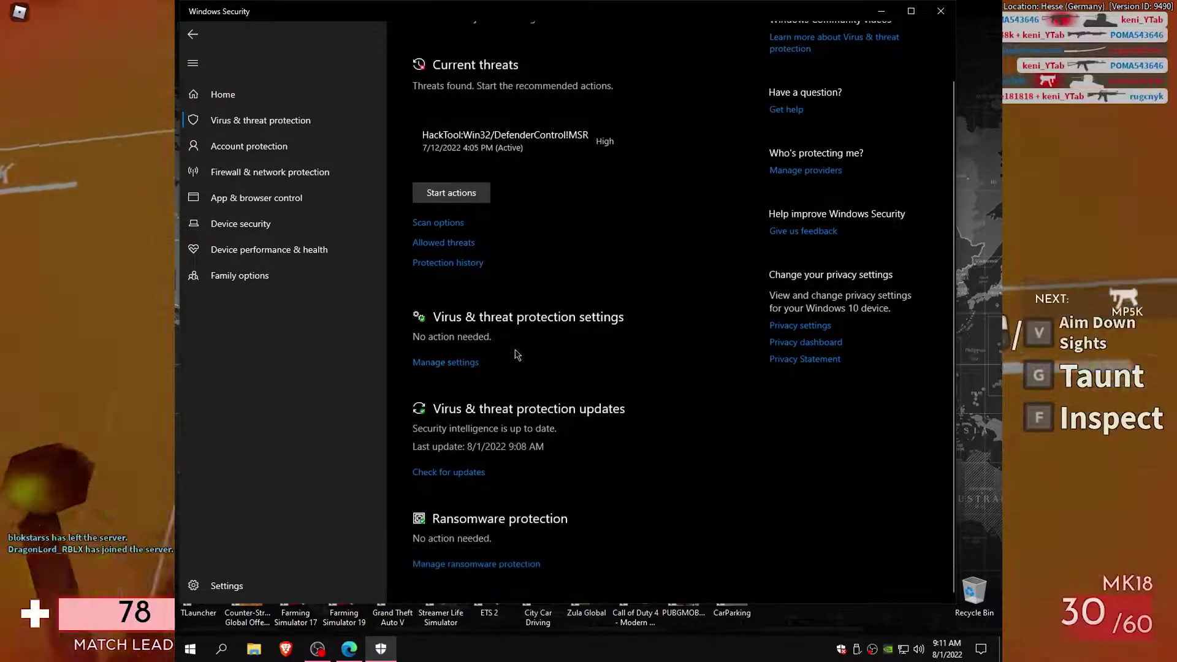
pyautogui.click(447, 363)
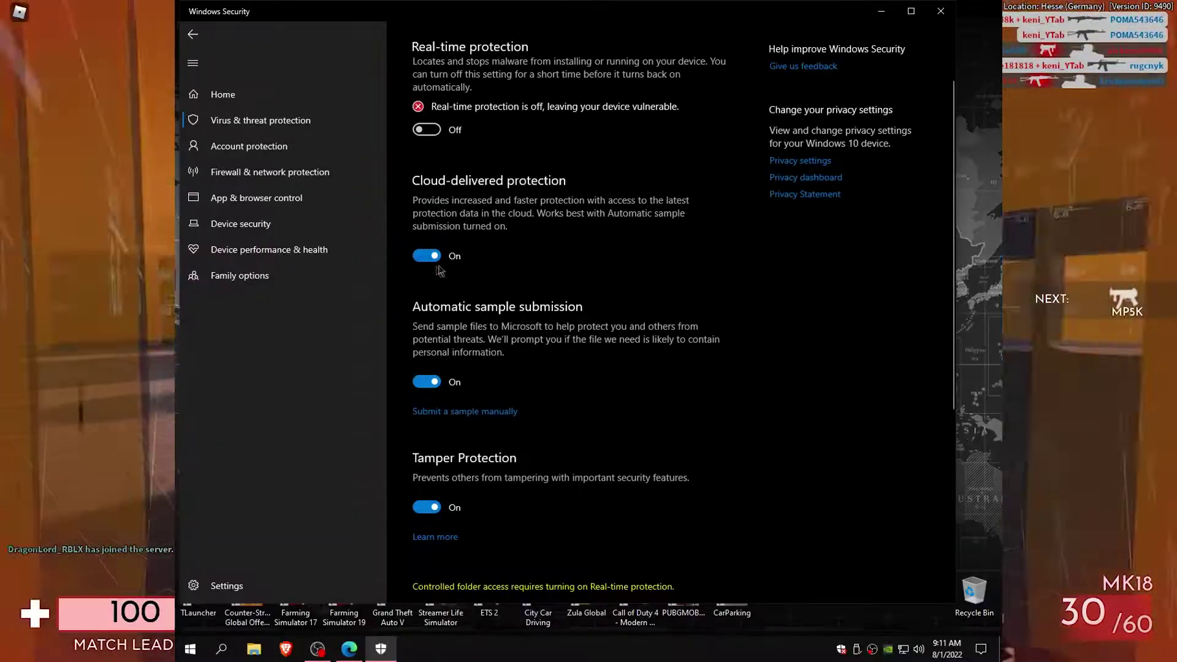
# Step: Switch off cloud-delivered protection, automatic sample submission and tamper protection, then close the app
pyautogui.click(429, 257)
pyautogui.scroll(-3, 501, 287)
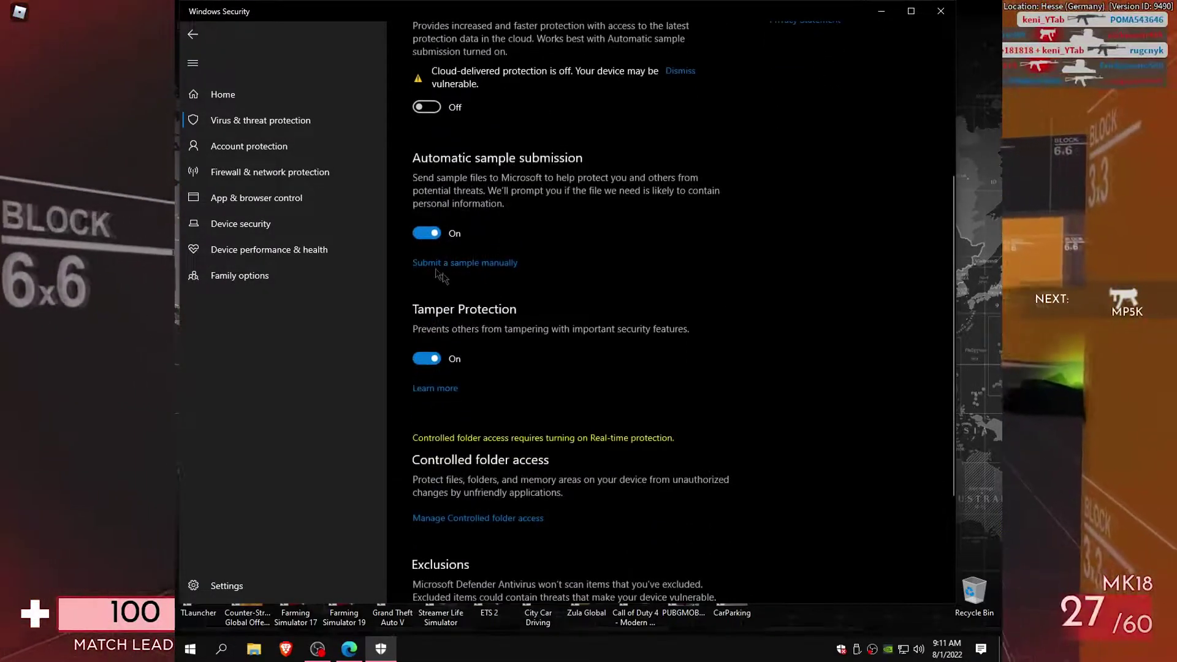
pyautogui.click(427, 233)
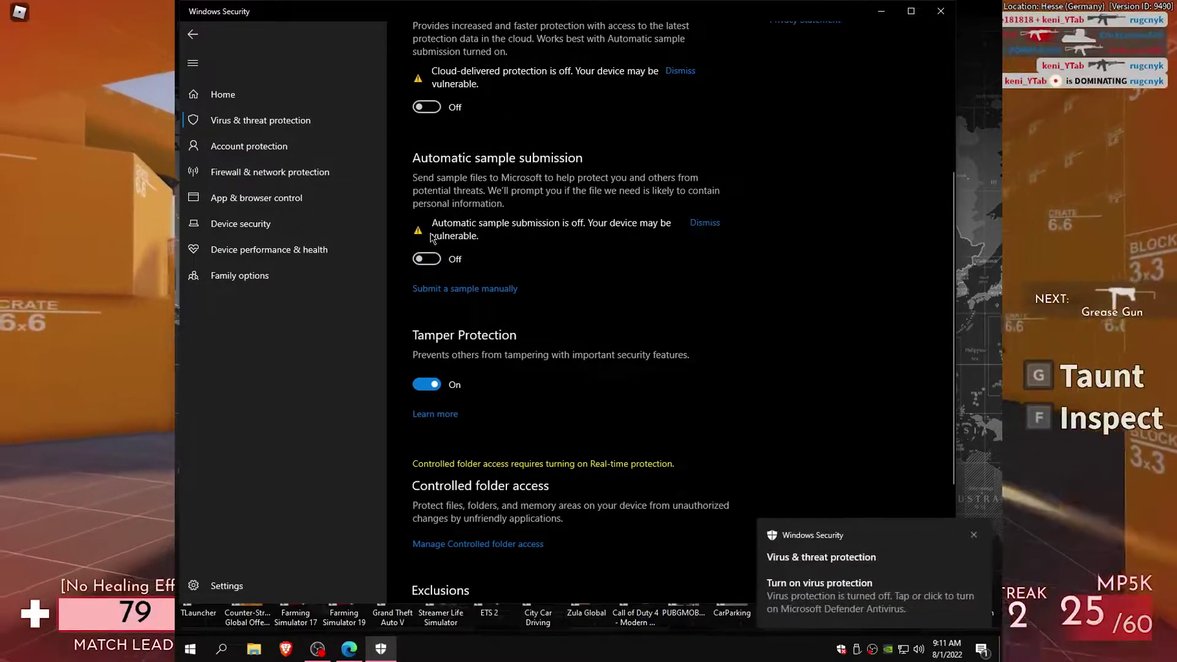
pyautogui.click(429, 385)
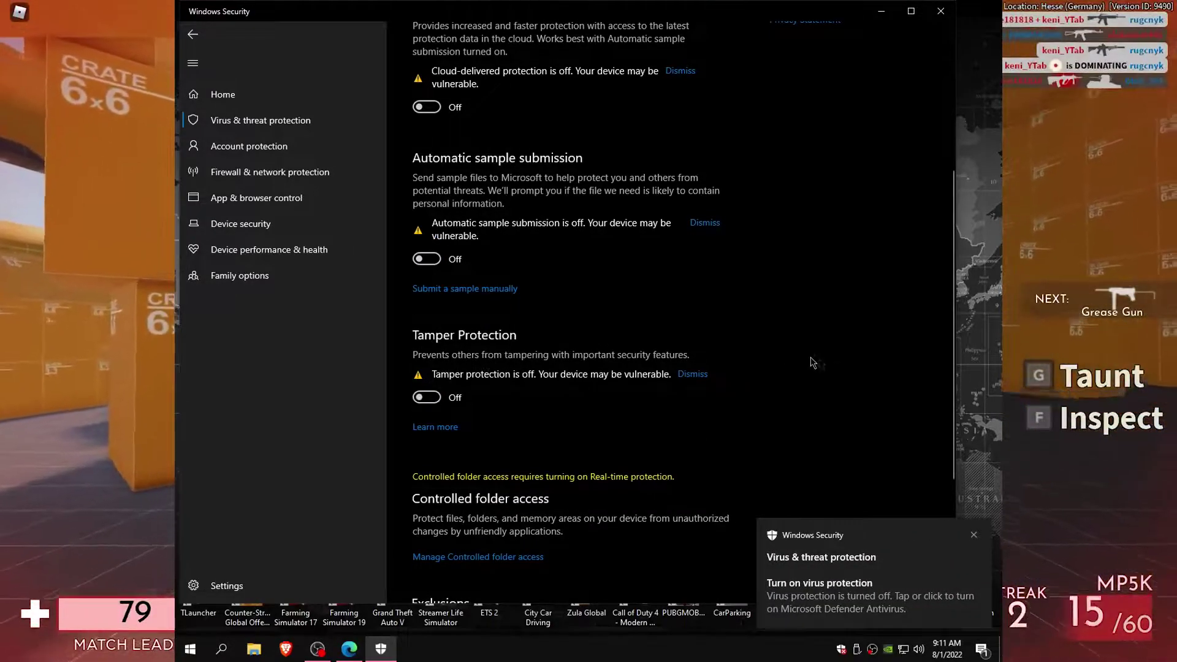
pyautogui.click(692, 374)
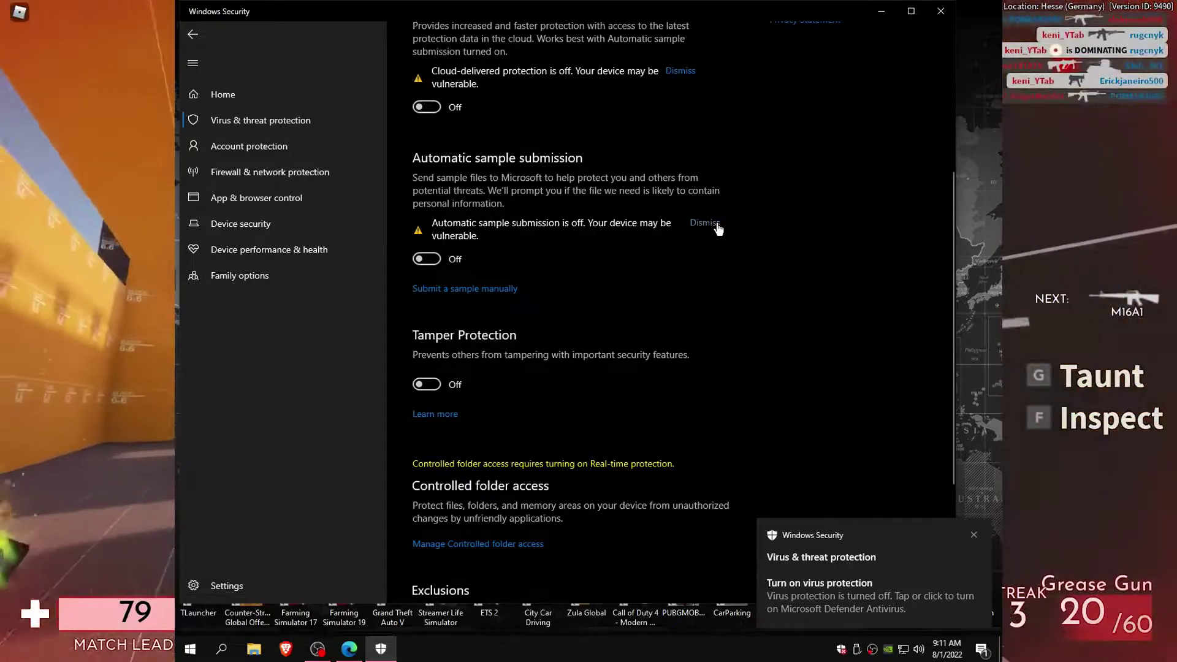
pyautogui.click(705, 223)
pyautogui.click(680, 73)
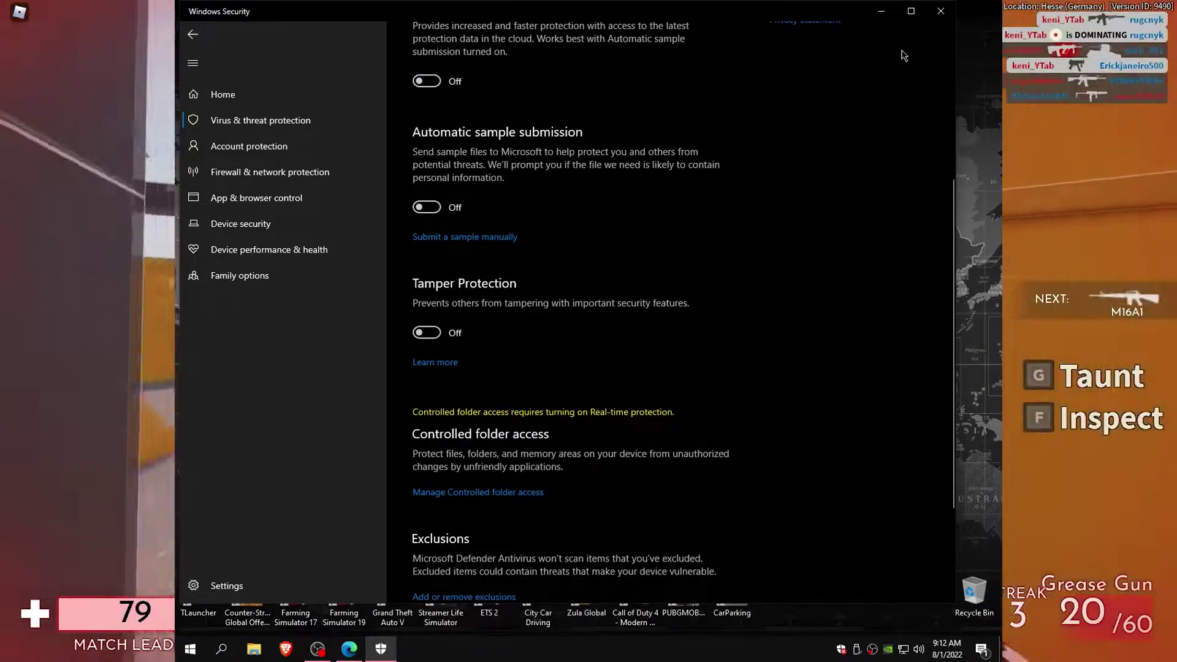
pyautogui.click(930, 13)
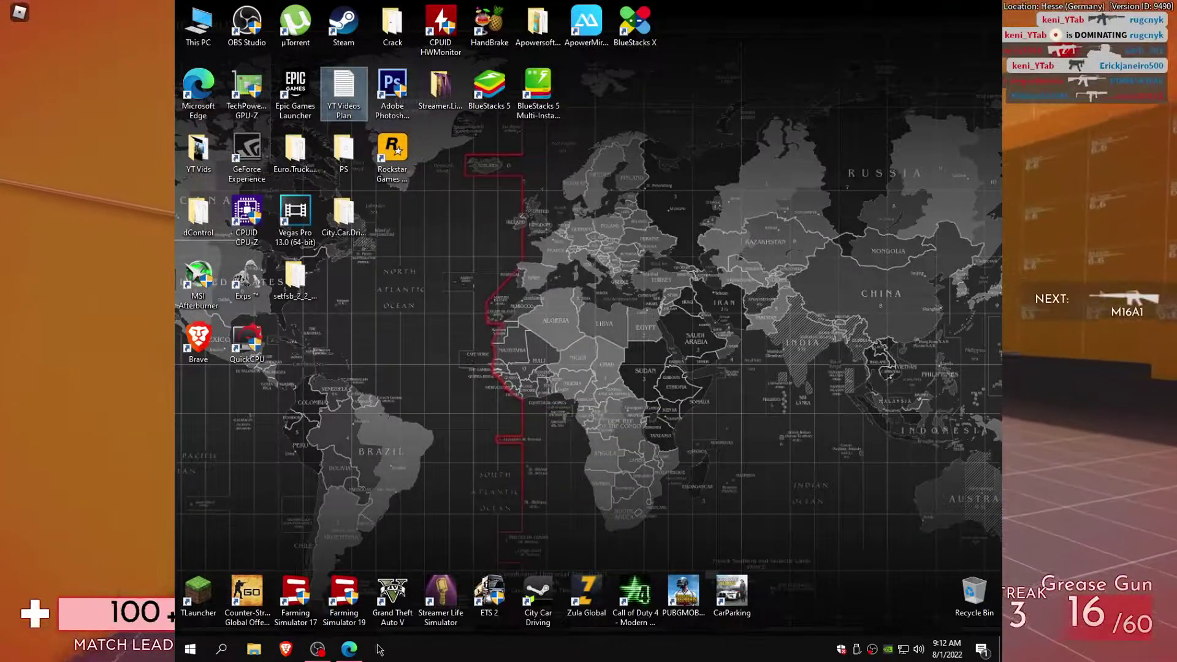
# Step: Drag Bandicam.rar from Edge's Downloads list onto the desktop
pyautogui.click(348, 648)
pyautogui.click(984, 33)
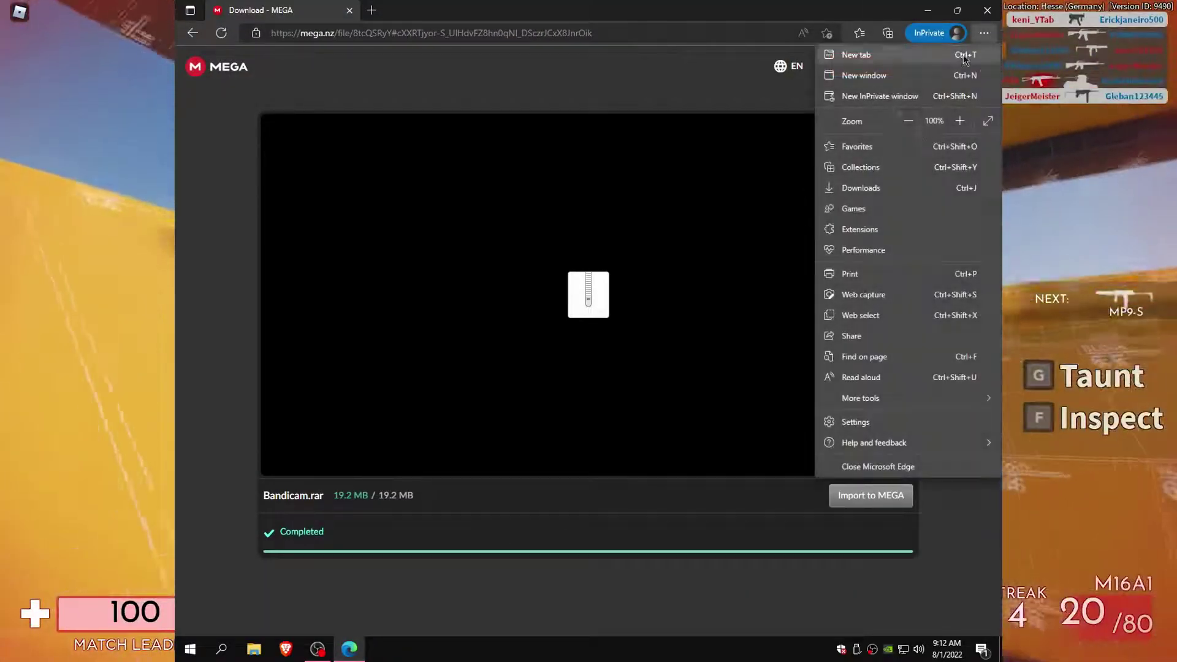
pyautogui.click(882, 188)
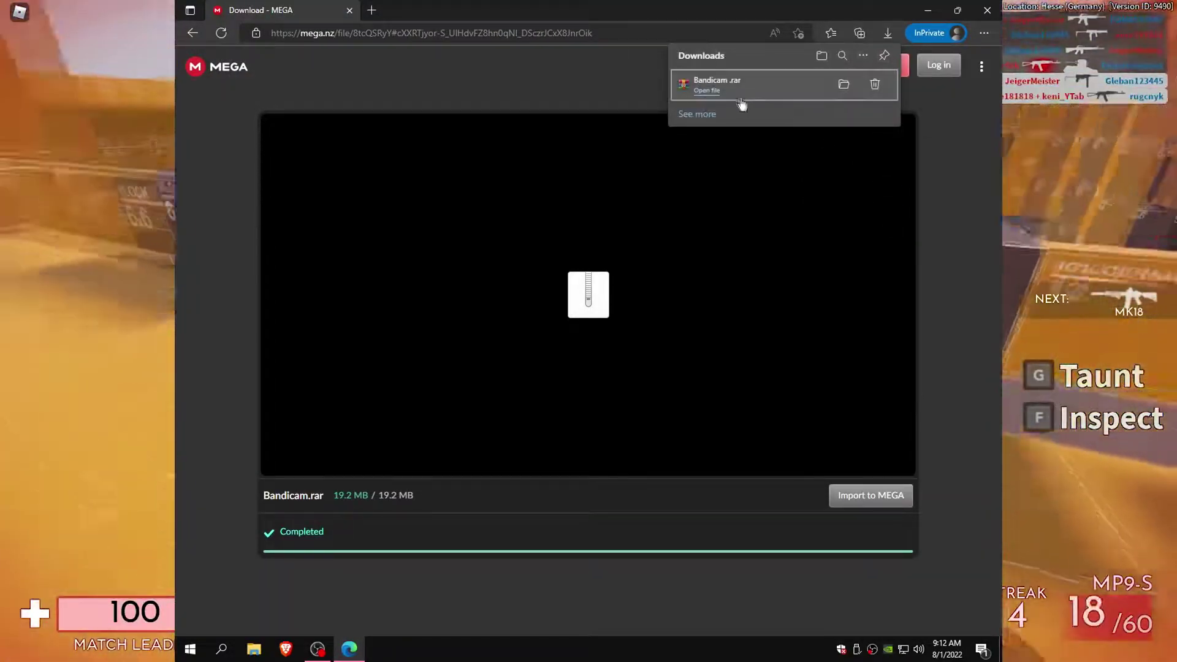
pyautogui.moveTo(696, 82); pyautogui.dragTo(1003, 555)
pyautogui.moveTo(996, 657); pyautogui.dragTo(715, 201)
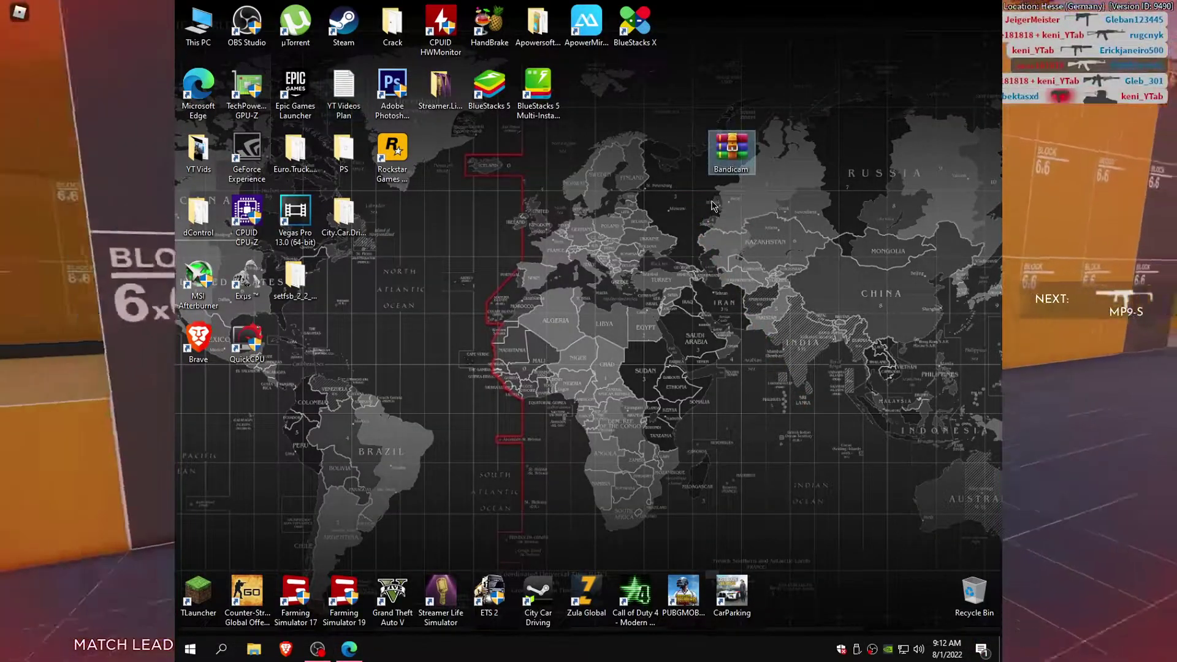
pyautogui.rightClick(727, 155)
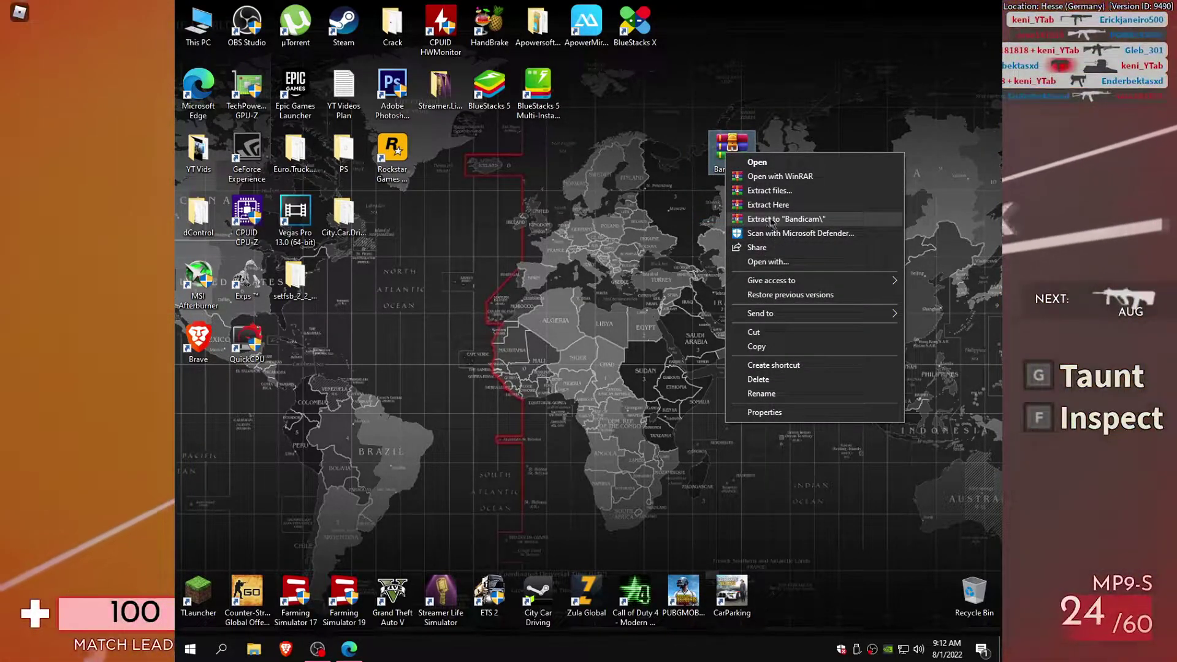
# Step: Extract Bandicam.rar with its password to a Bandicam folder placed below the archive
pyautogui.click(767, 221)
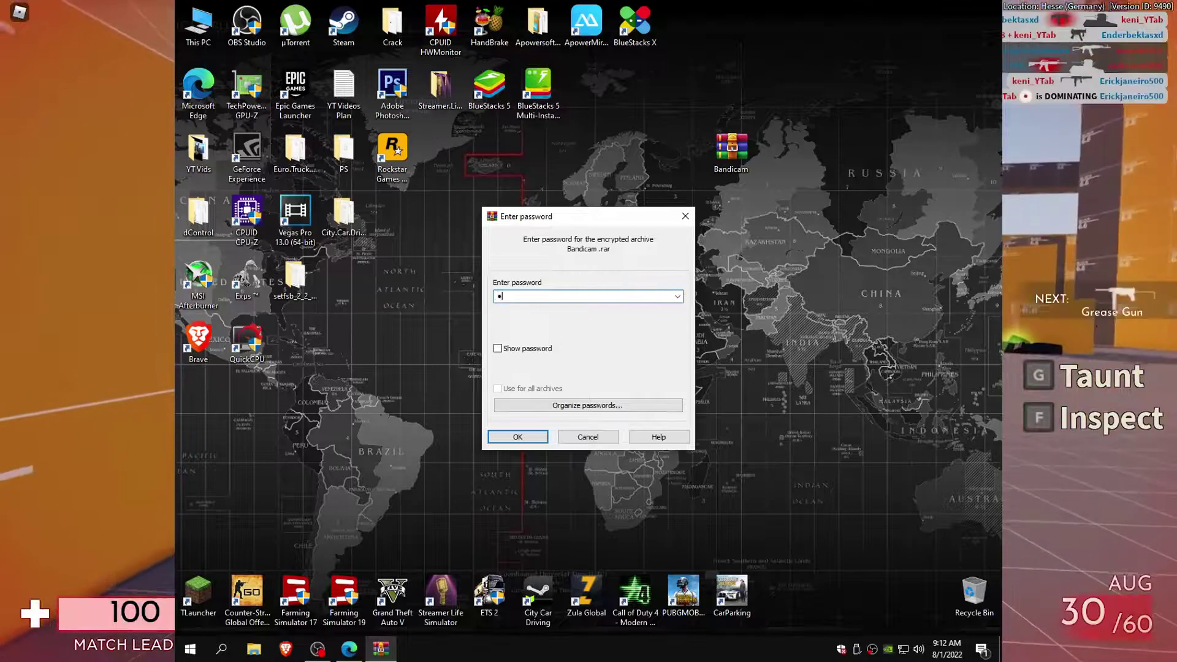
pyautogui.click(517, 437)
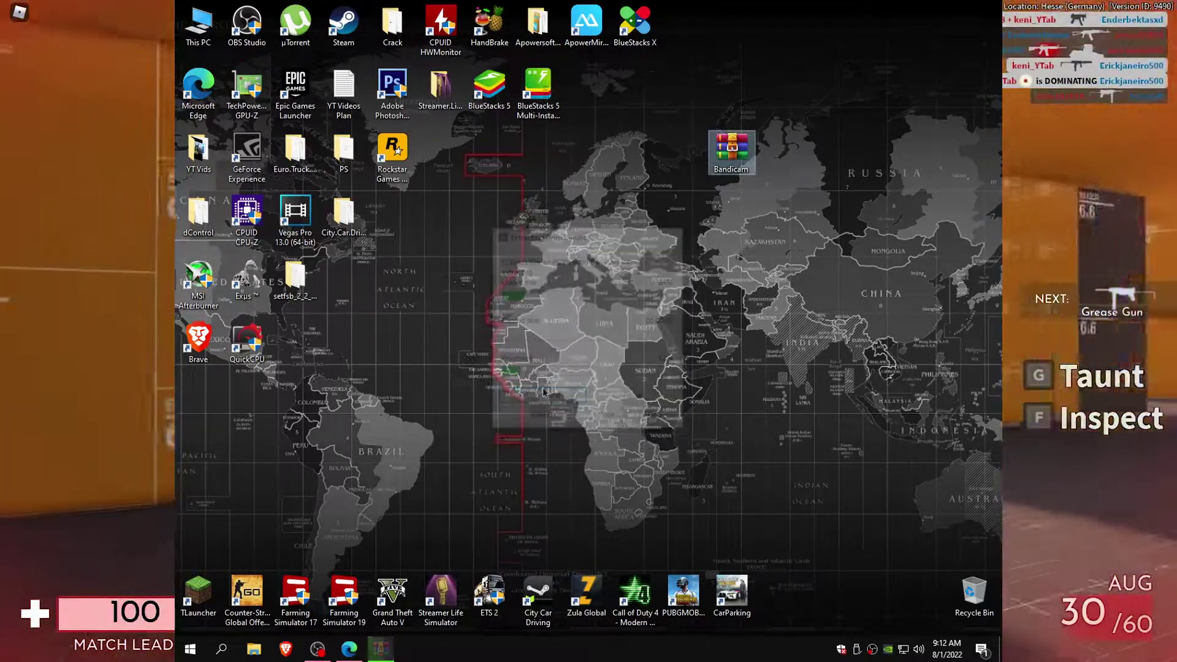
pyautogui.moveTo(214, 412); pyautogui.dragTo(743, 217)
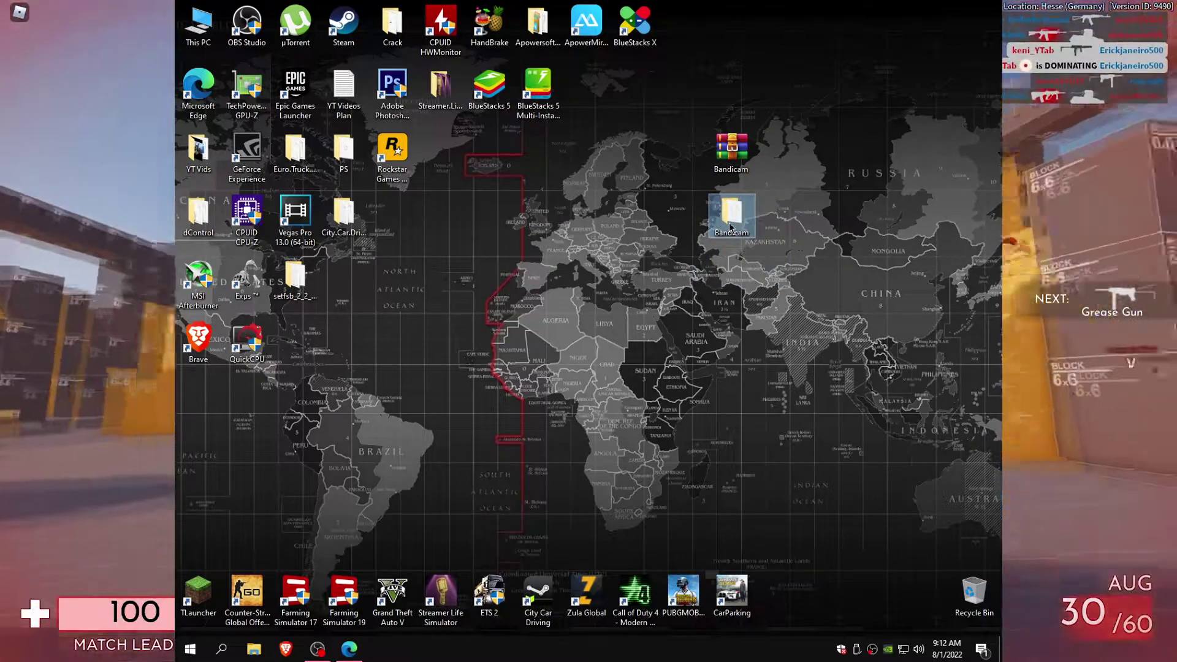
# Step: Open the nested Bandicam_4.5.3.1608_Multilingual folders and run the bdcamsetup installer
pyautogui.doubleClick(730, 215)
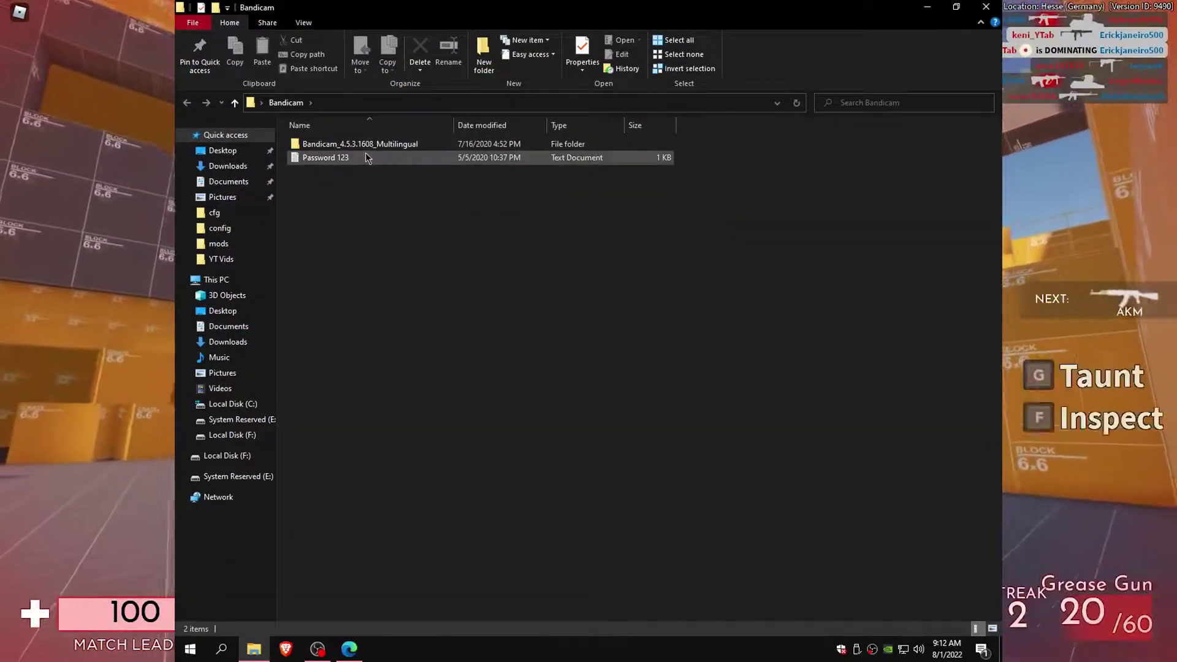
pyautogui.doubleClick(361, 145)
pyautogui.click(360, 146)
pyautogui.doubleClick(361, 145)
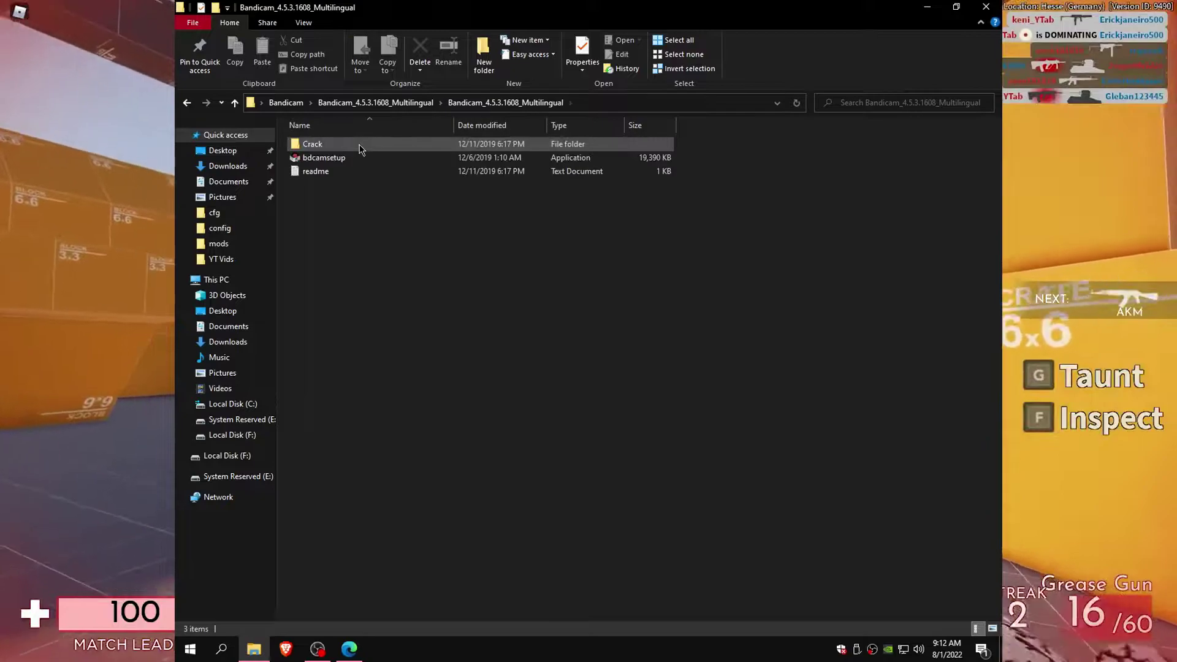
pyautogui.click(334, 161)
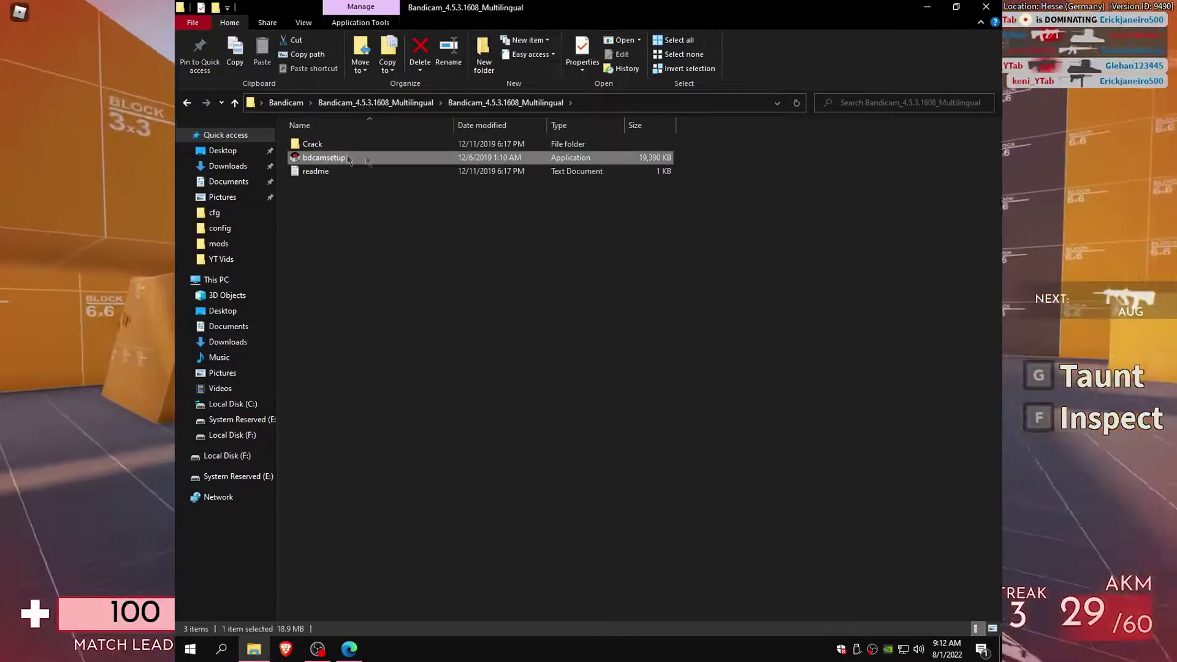
pyautogui.doubleClick(332, 159)
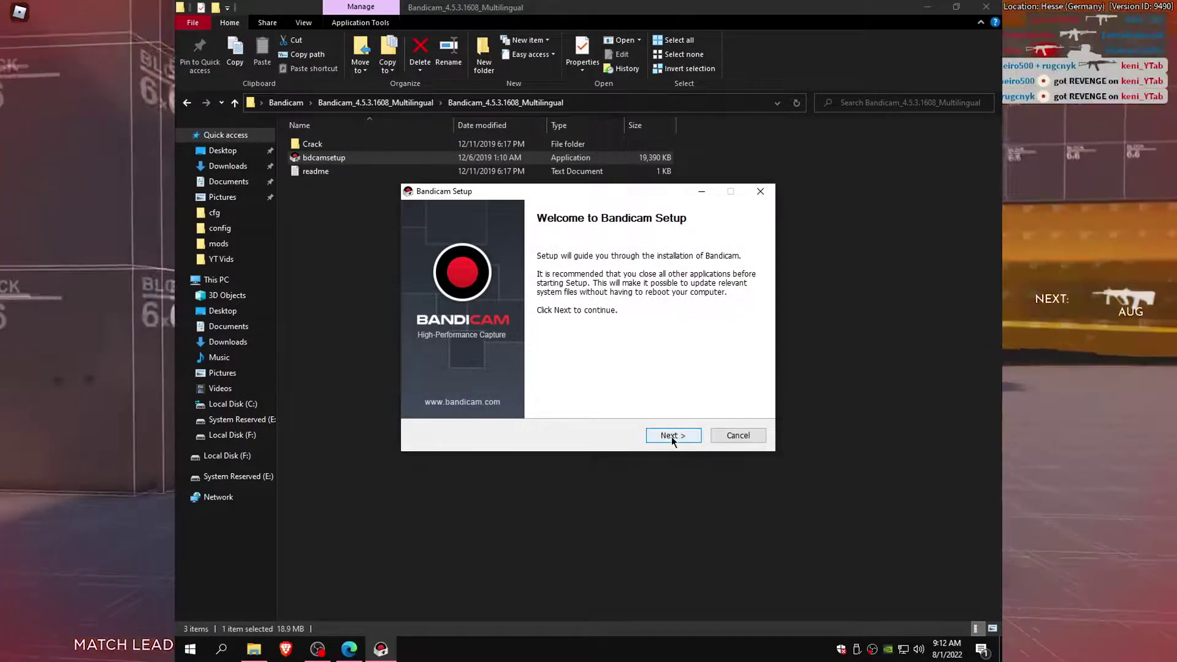
# Step: Install Bandicam with default components and finish without running it
pyautogui.click(671, 436)
pyautogui.click(671, 436)
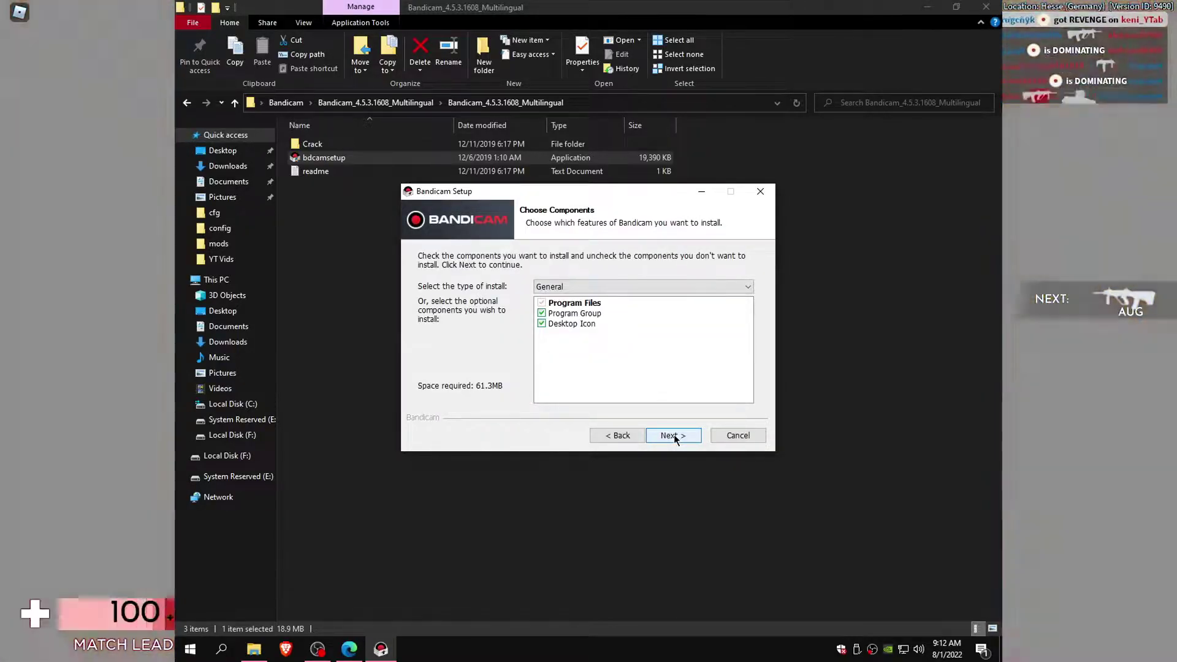
pyautogui.click(674, 434)
pyautogui.click(674, 436)
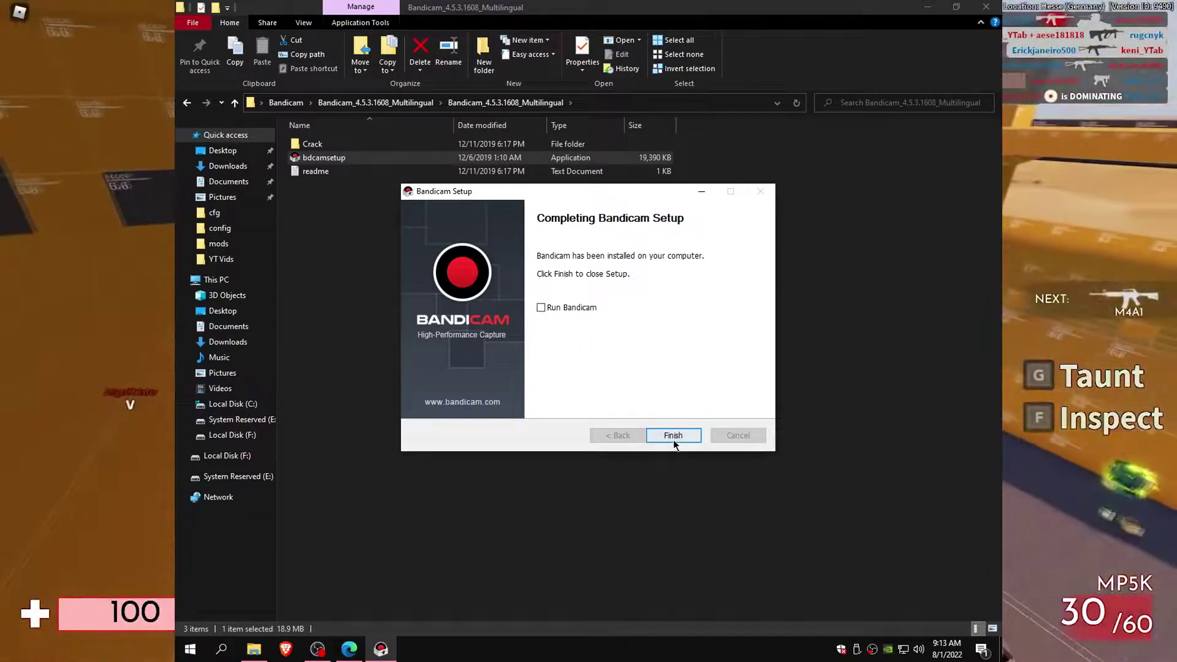
pyautogui.click(672, 435)
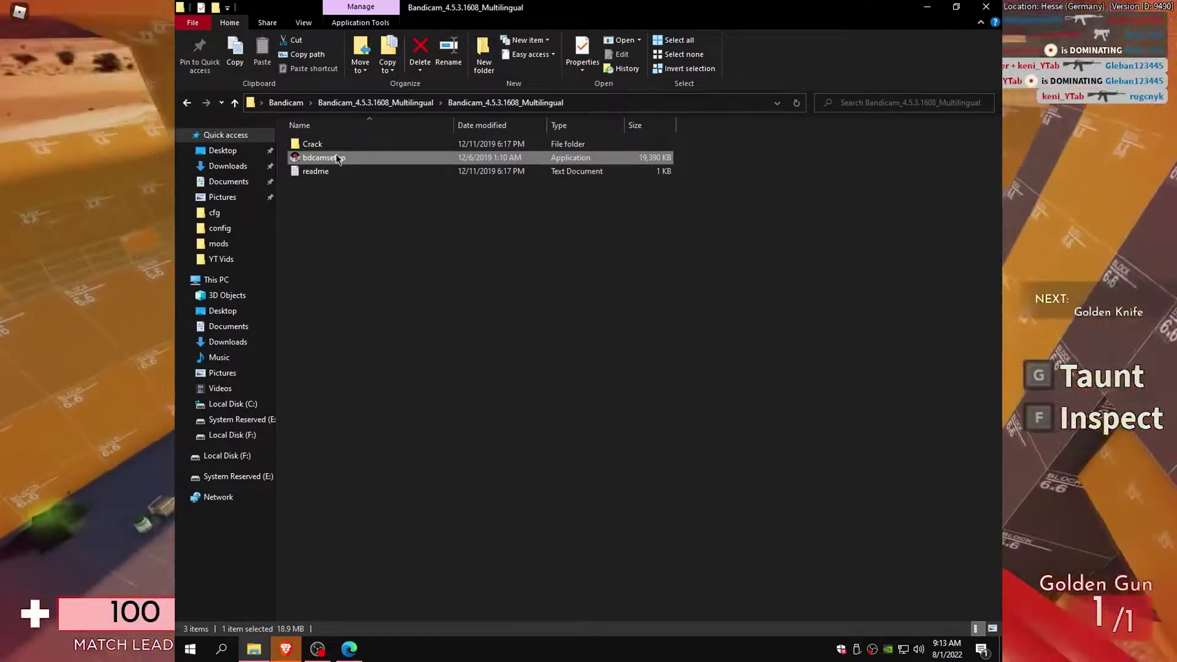
# Step: Cut the keymaker and Loader files from the Crack folder
pyautogui.doubleClick(322, 143)
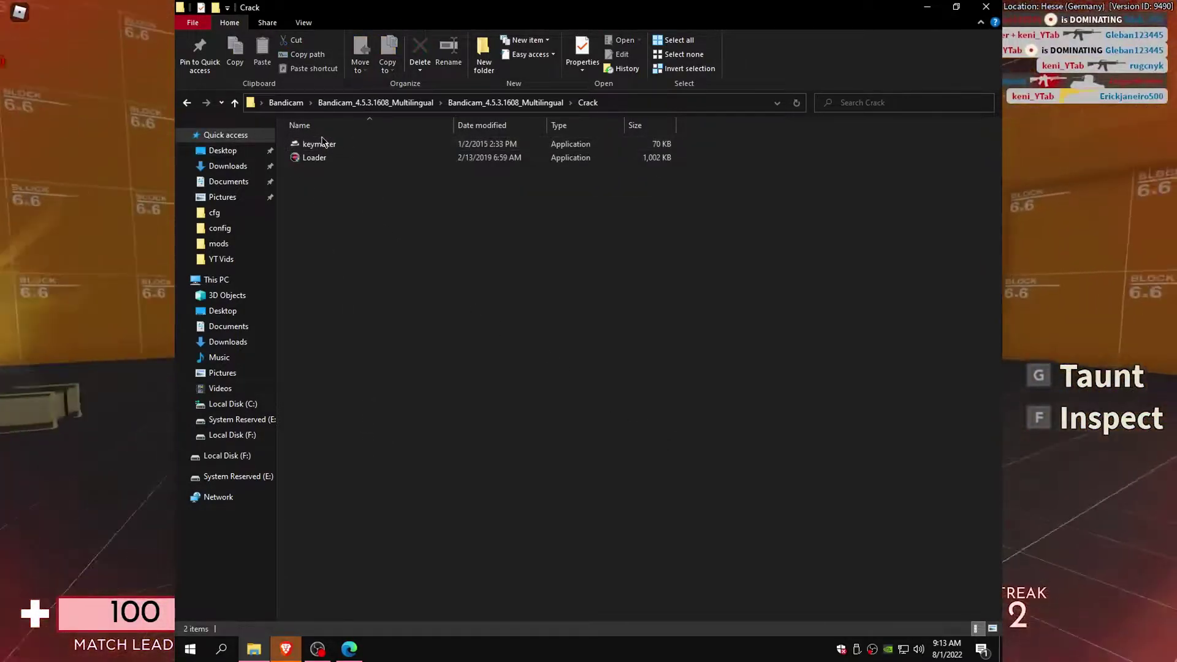
pyautogui.moveTo(339, 220); pyautogui.dragTo(304, 145)
pyautogui.rightClick(309, 141)
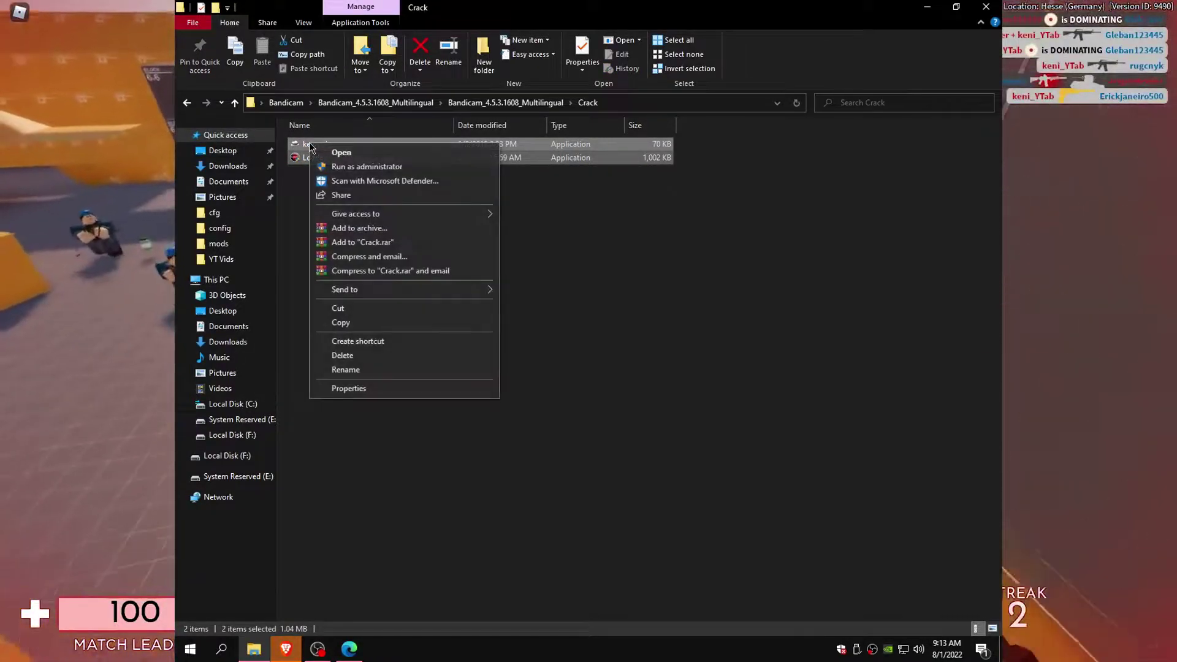
pyautogui.click(339, 309)
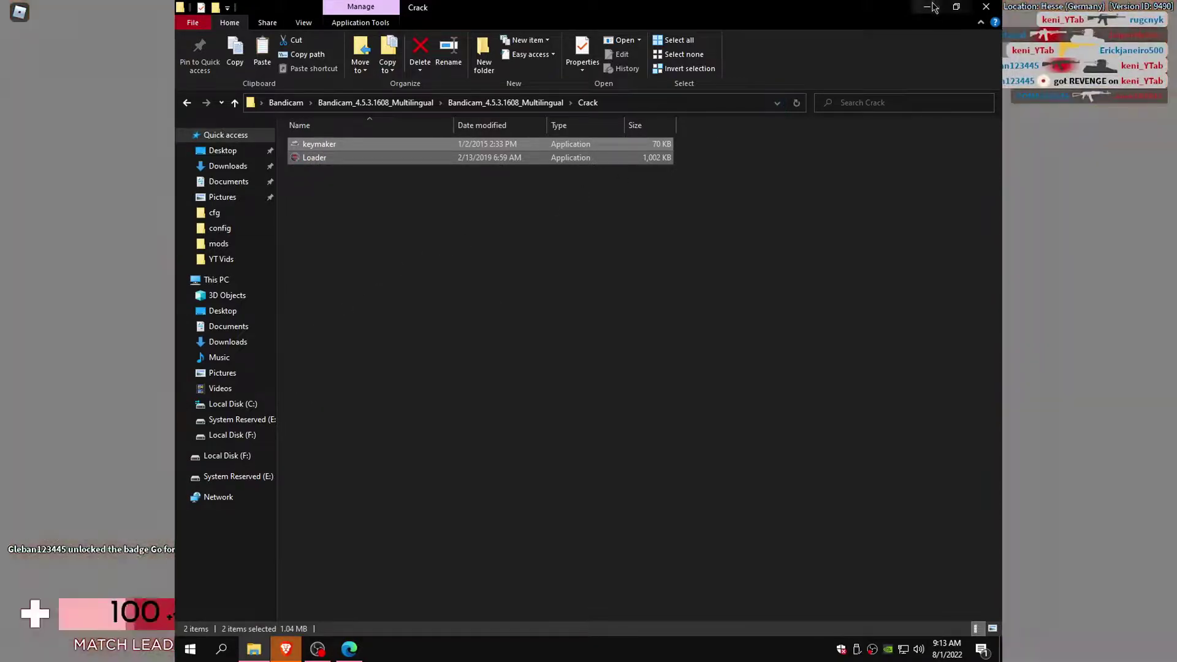
# Step: Minimize File Explorer and the browser, and move the Bandicam shortcut to the desktop centre
pyautogui.click(931, 6)
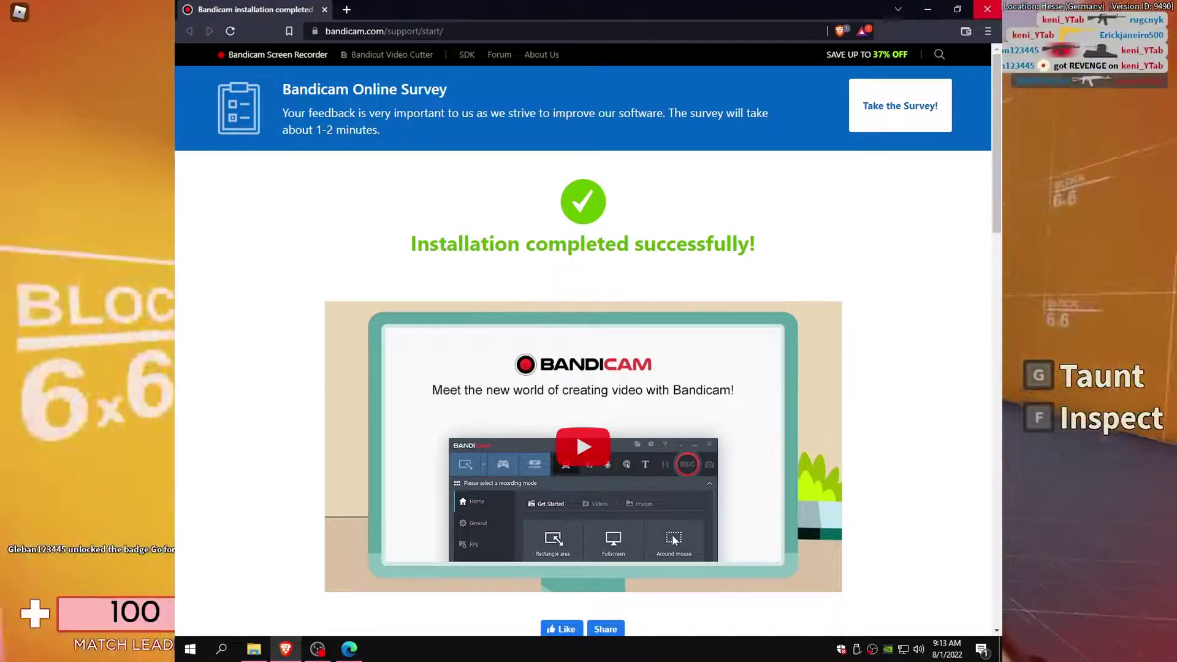
pyautogui.click(927, 9)
pyautogui.moveTo(207, 400); pyautogui.dragTo(547, 203)
pyautogui.rightClick(540, 210)
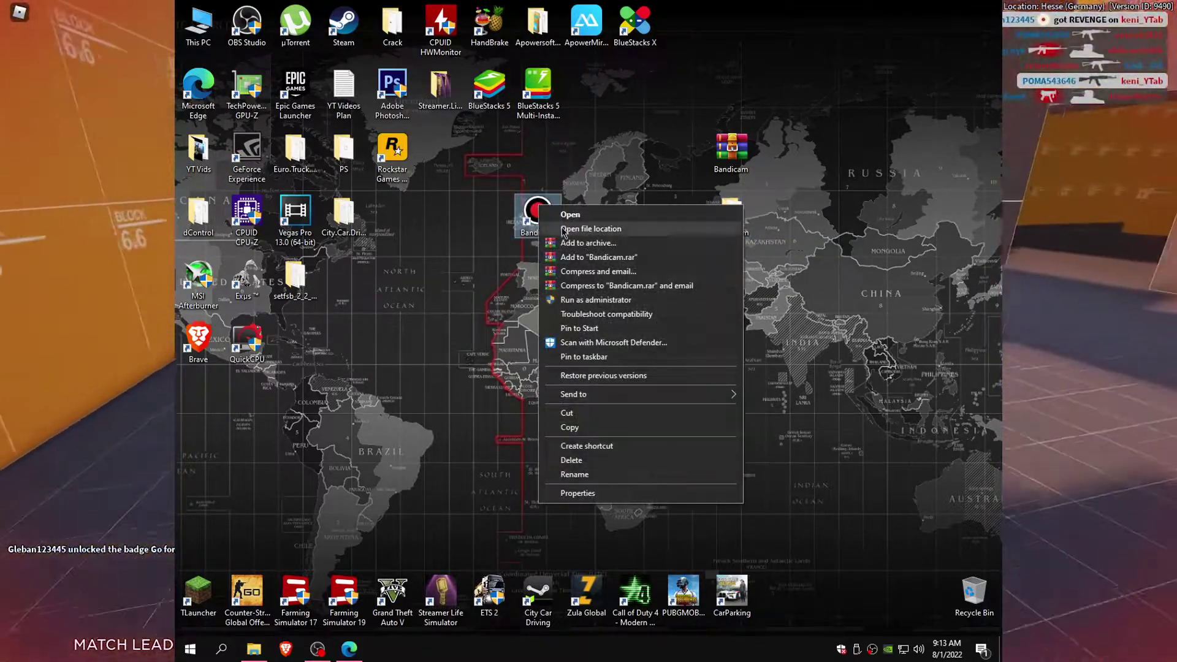
# Step: Paste keymaker and Loader into the Bandicam install folder, granting administrator permission for all items
pyautogui.click(591, 229)
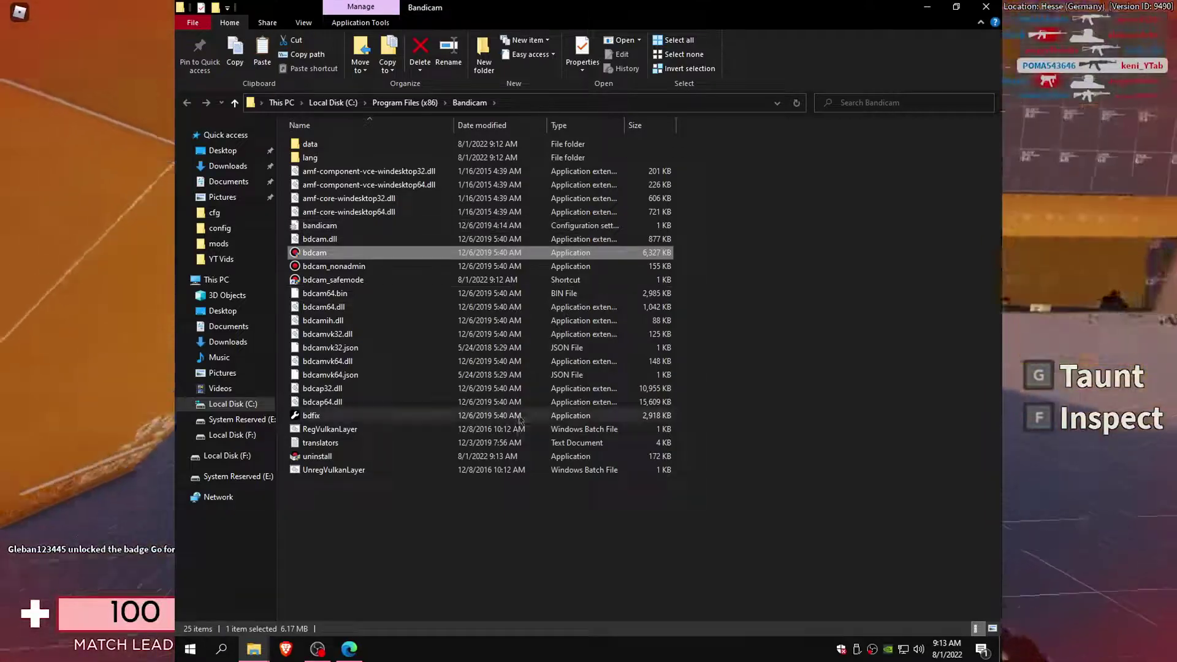
pyautogui.click(727, 340)
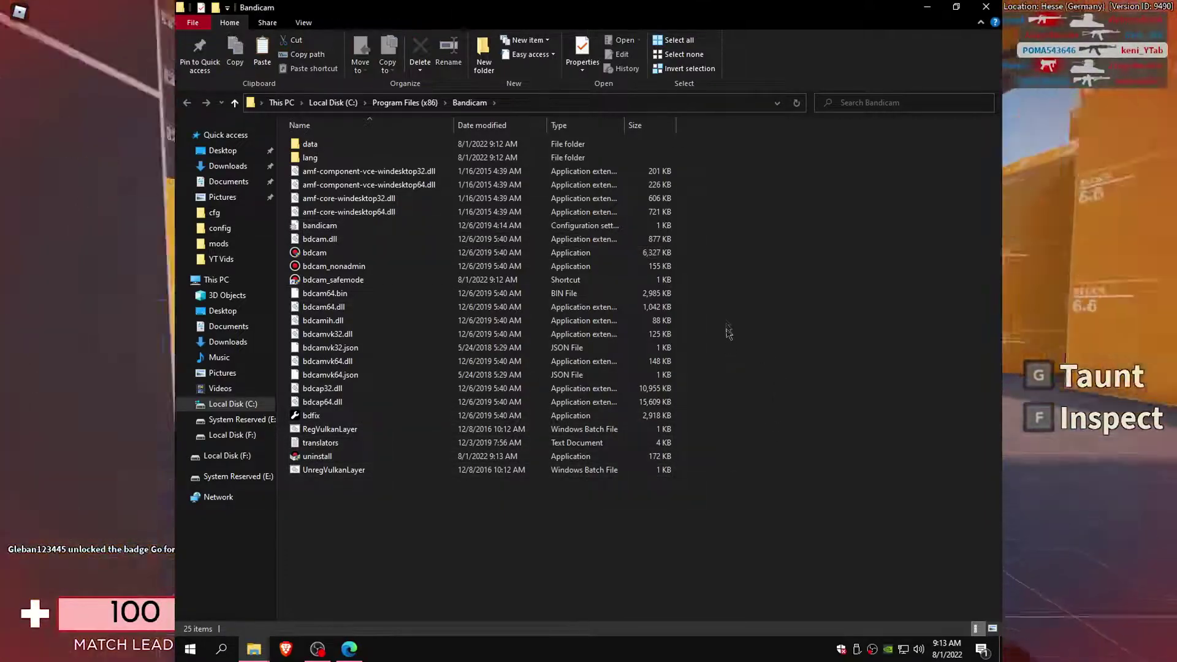
pyautogui.rightClick(723, 301)
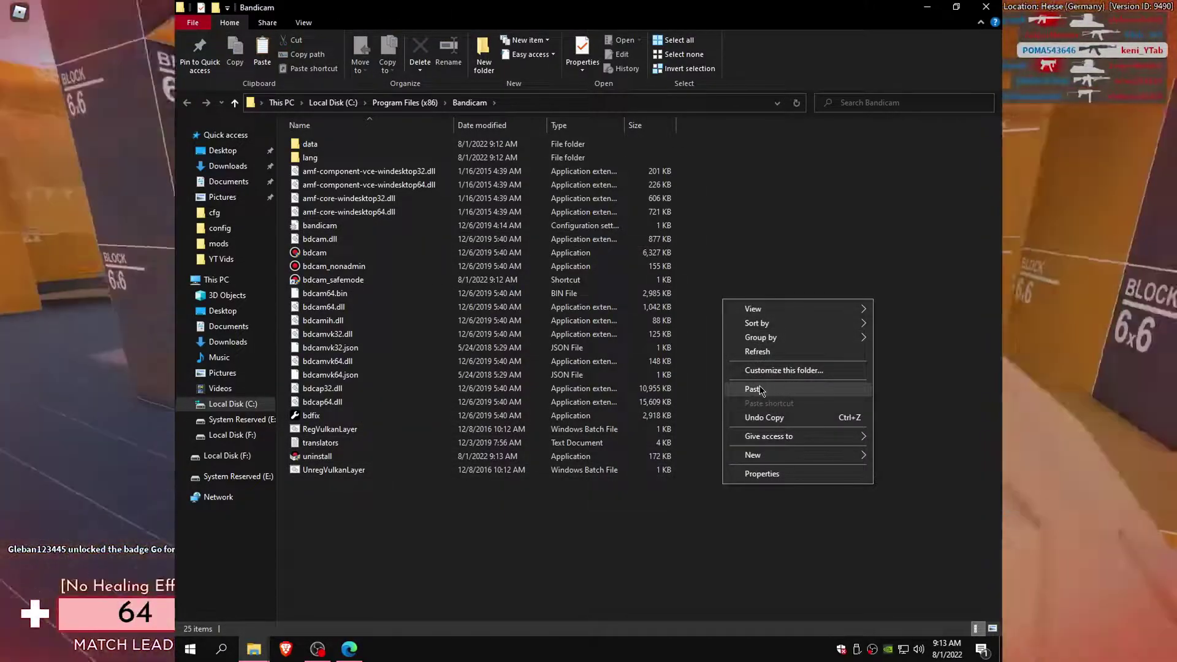
pyautogui.click(753, 389)
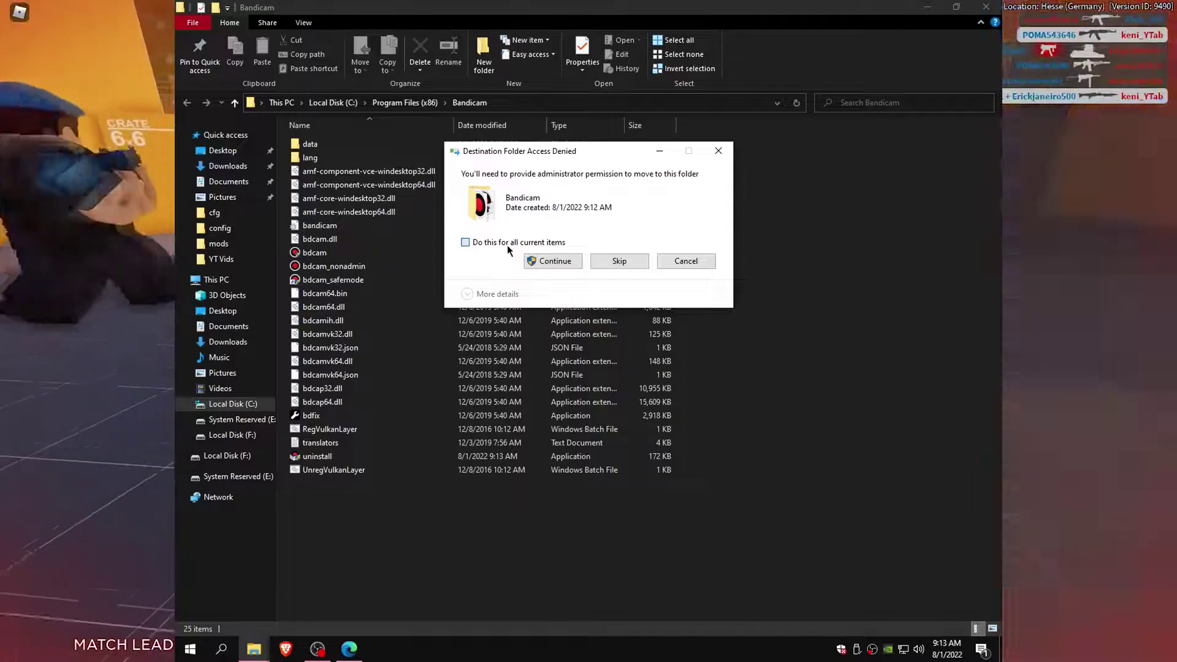
pyautogui.click(507, 243)
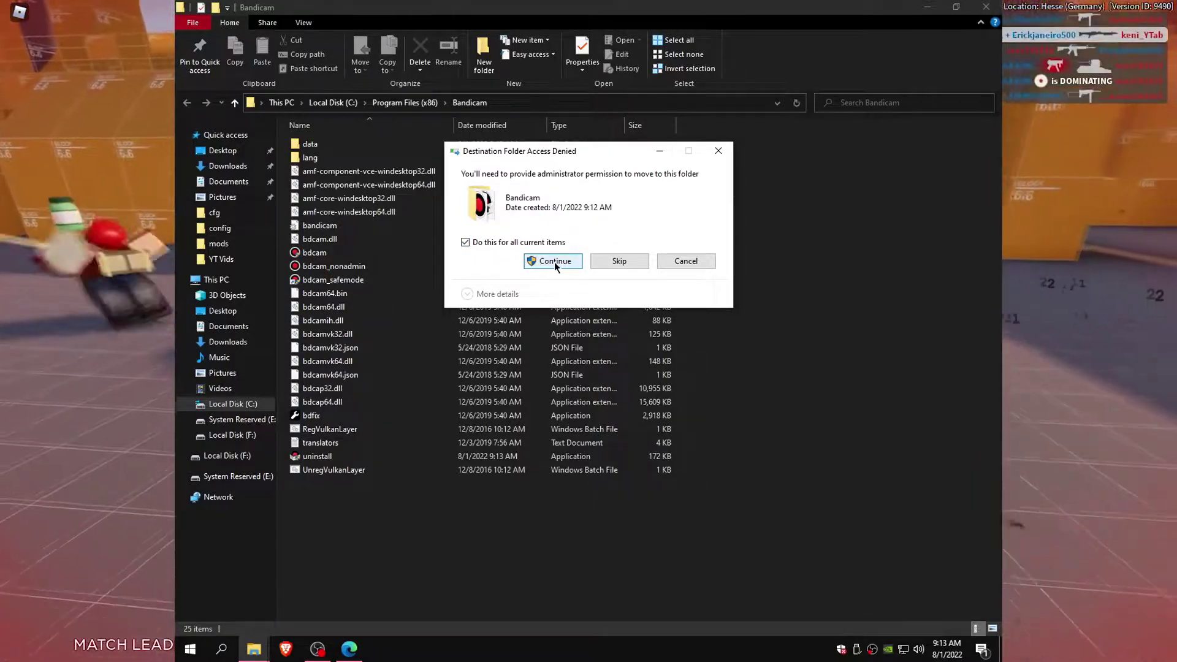
pyautogui.click(554, 261)
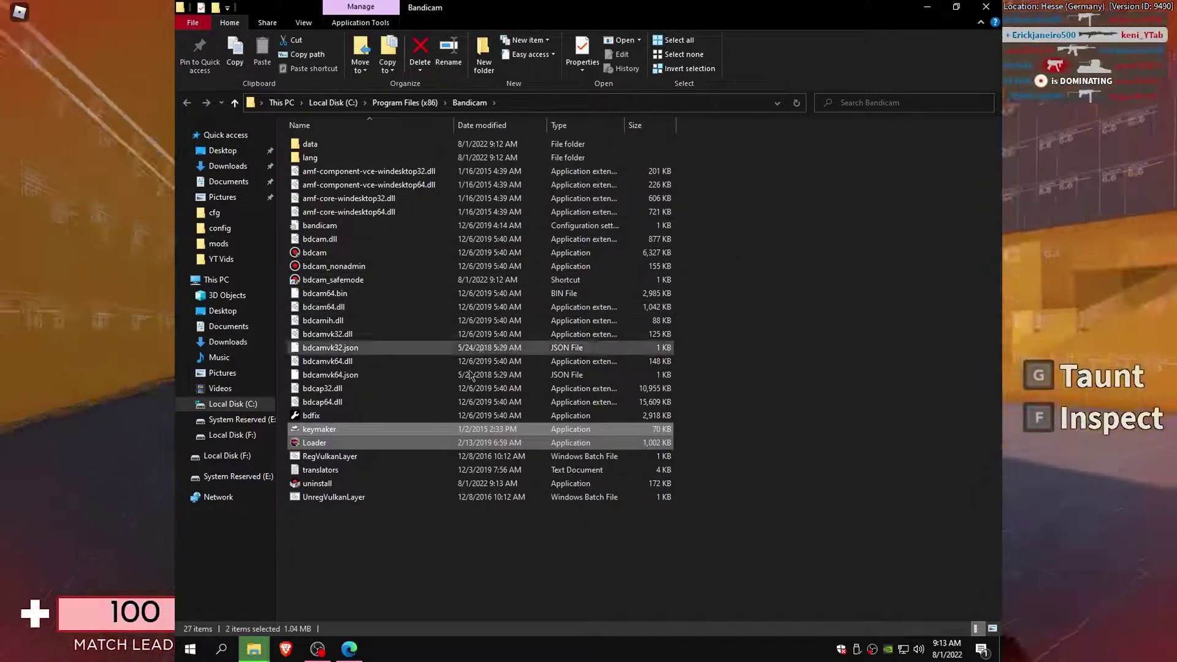
pyautogui.click(309, 521)
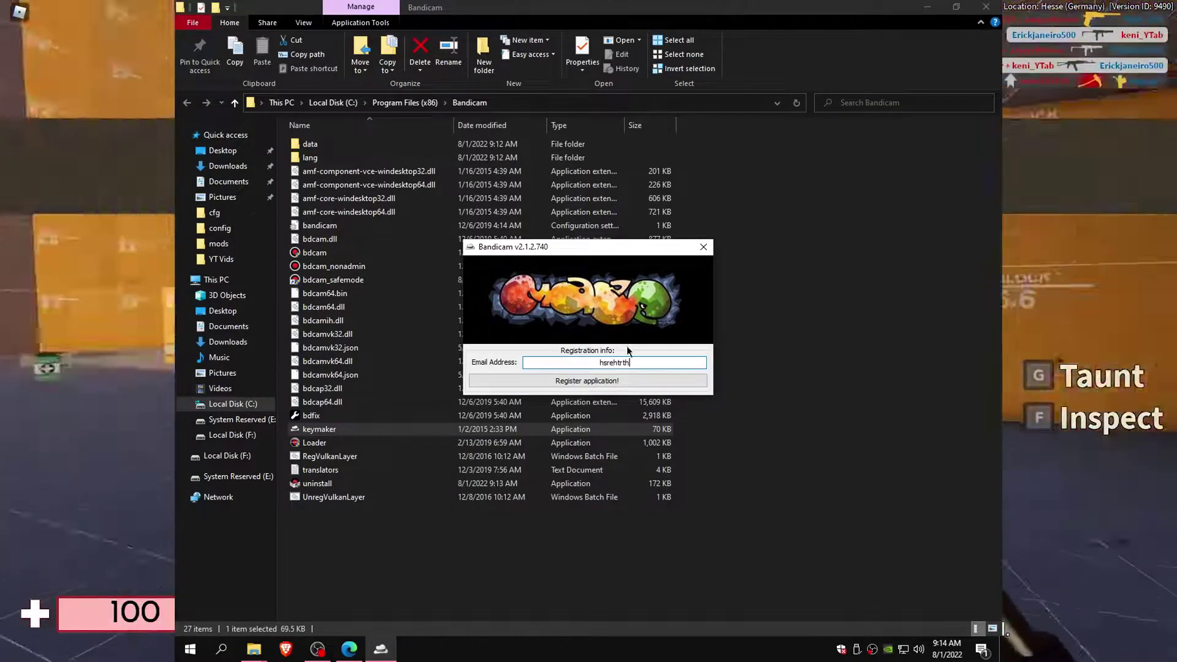
# Step: Register Bandicam with an email in the keymaker, close it, and minimize File Explorer to the desktop
pyautogui.click(619, 380)
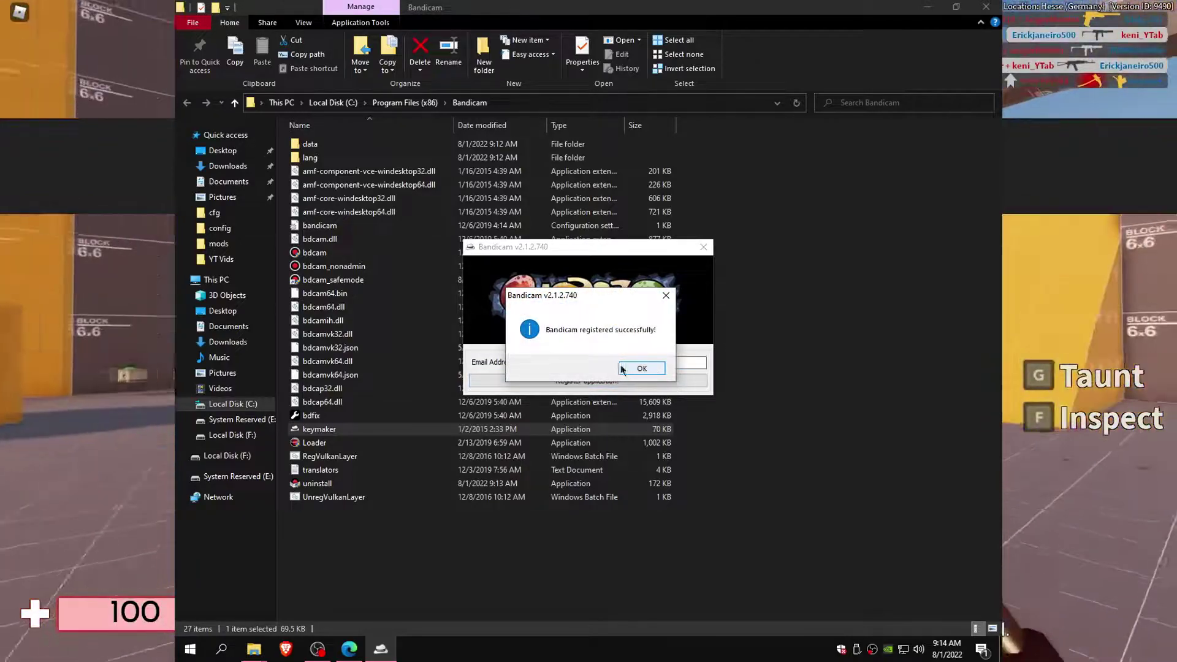
pyautogui.click(640, 368)
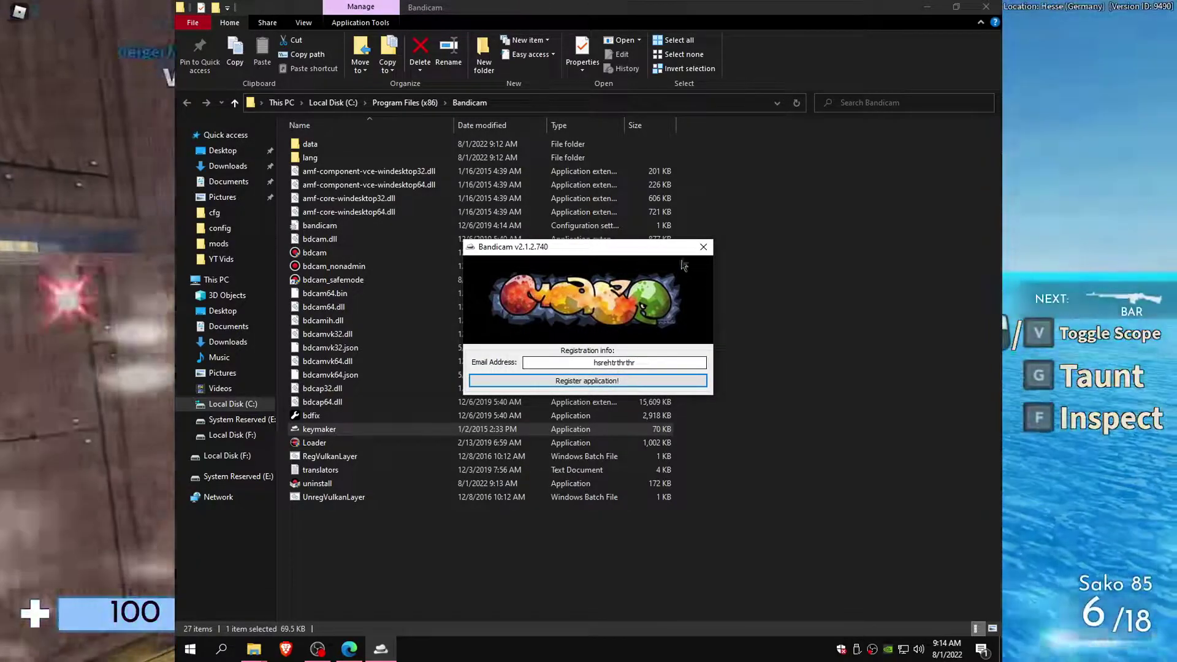
pyautogui.click(702, 247)
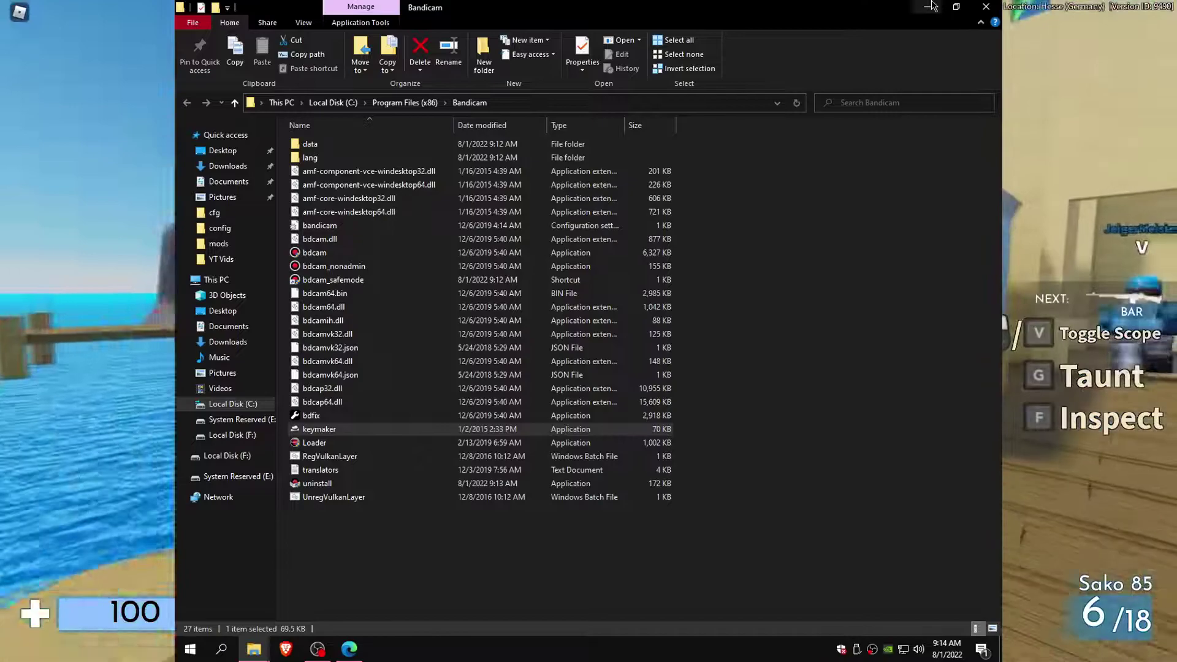
pyautogui.click(927, 6)
pyautogui.click(625, 227)
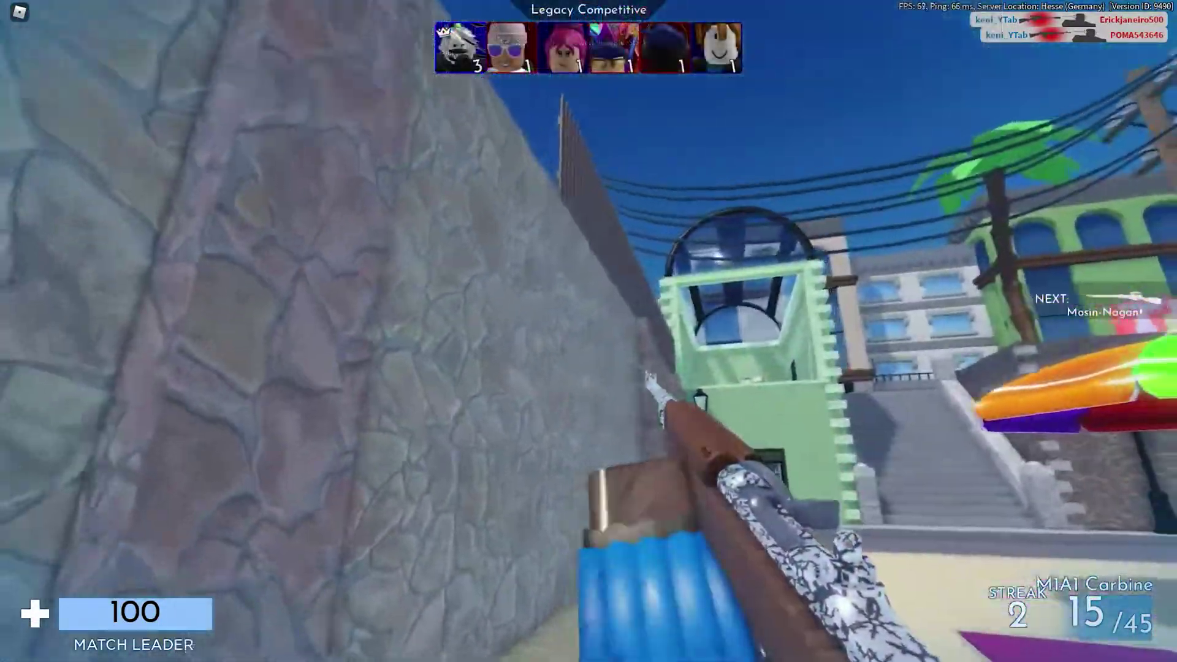
# Step: Fire two shots in the Roblox match, then aim twice through the sniper scope
pyautogui.click(588, 331)
pyautogui.click(588, 331)
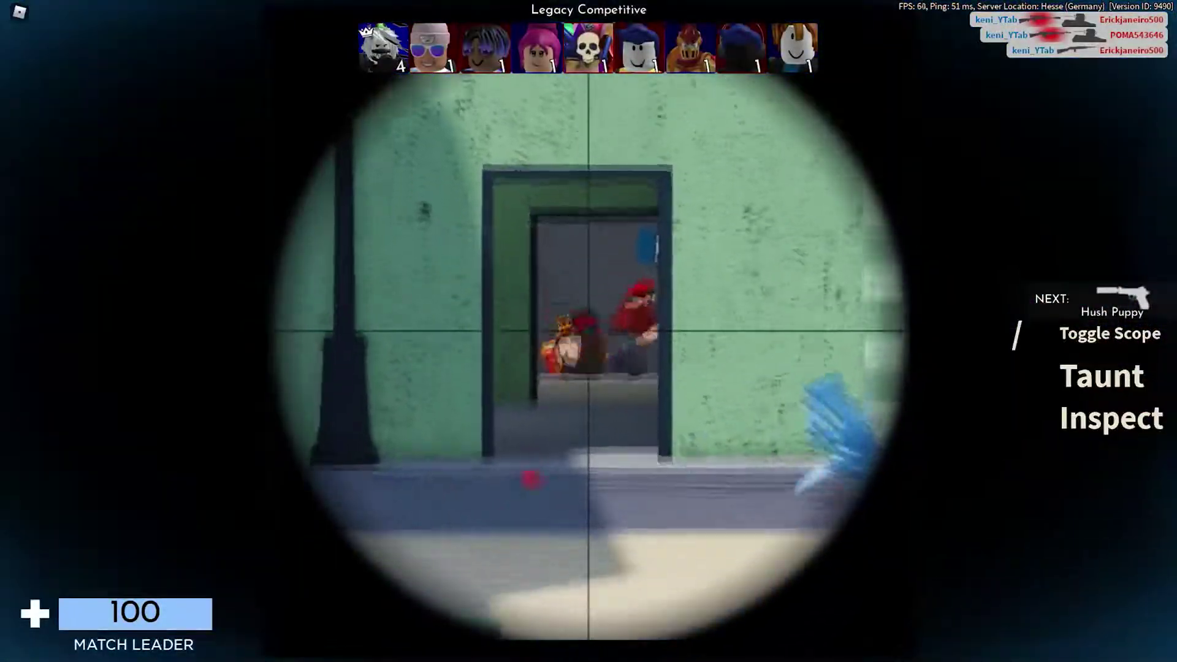
pyautogui.rightClick(588, 331)
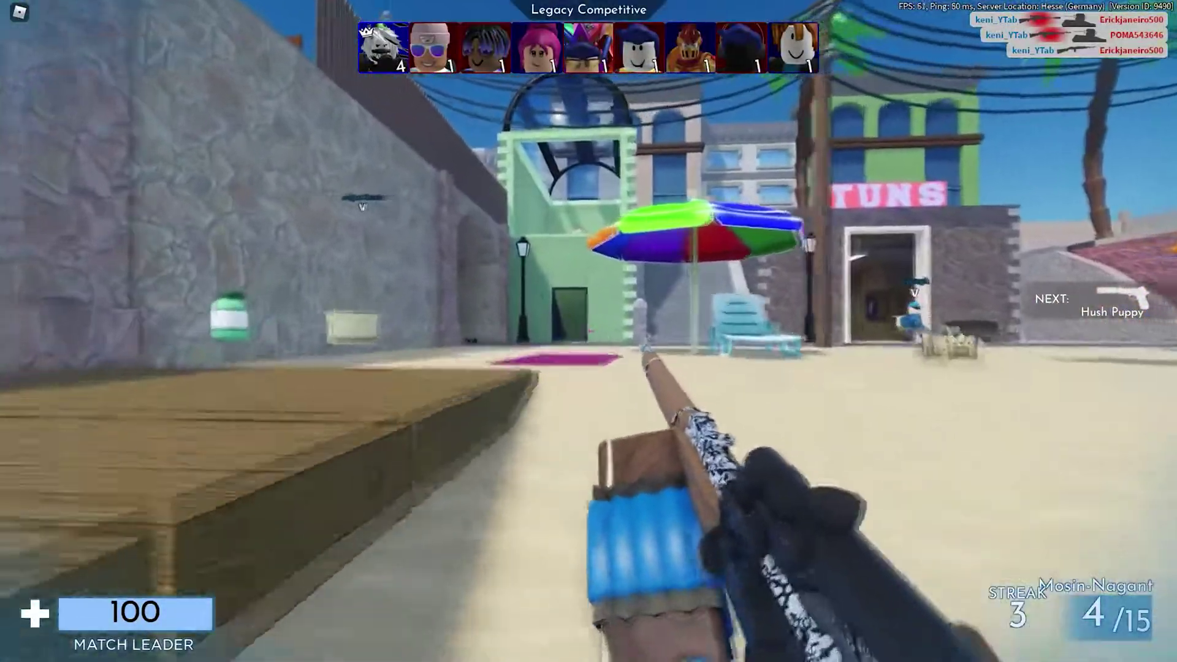
pyautogui.rightClick(588, 331)
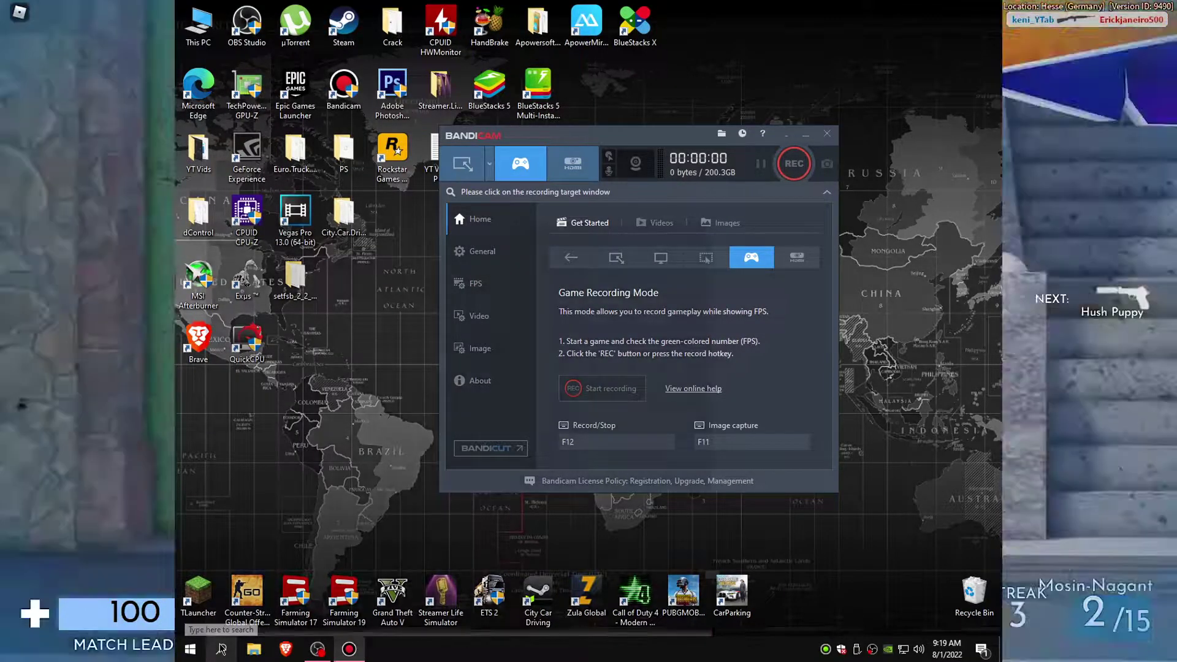
# Step: Launch Windows Security via search and go to the Virus & threat protection settings
pyautogui.click(222, 648)
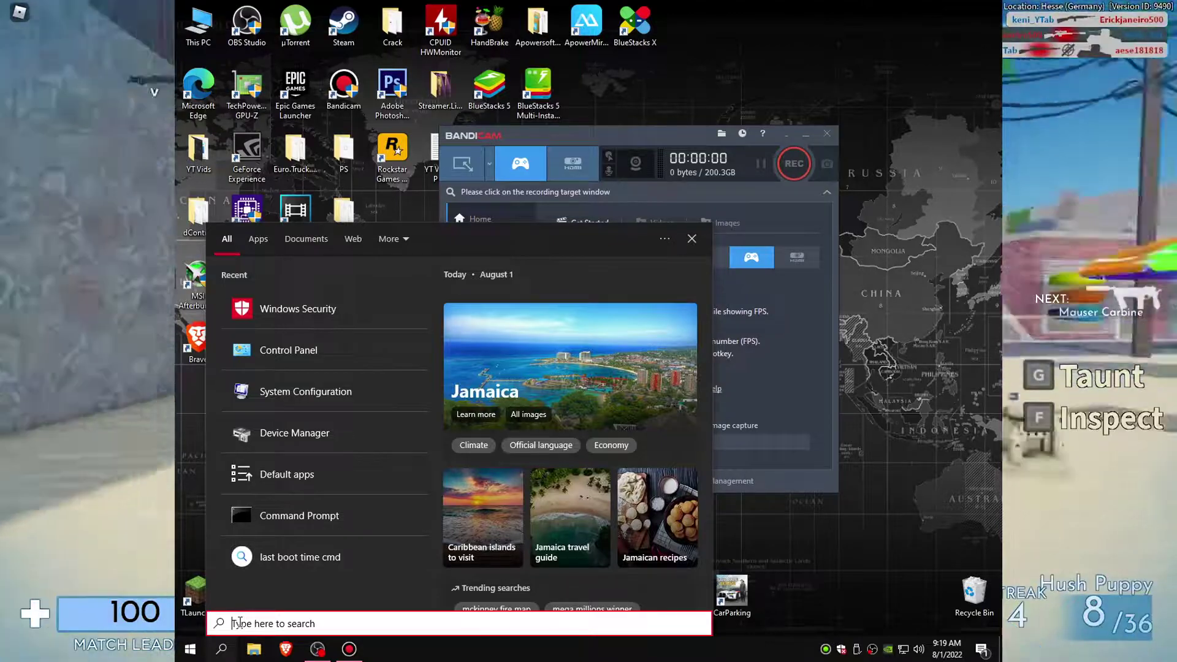
pyautogui.write('window')
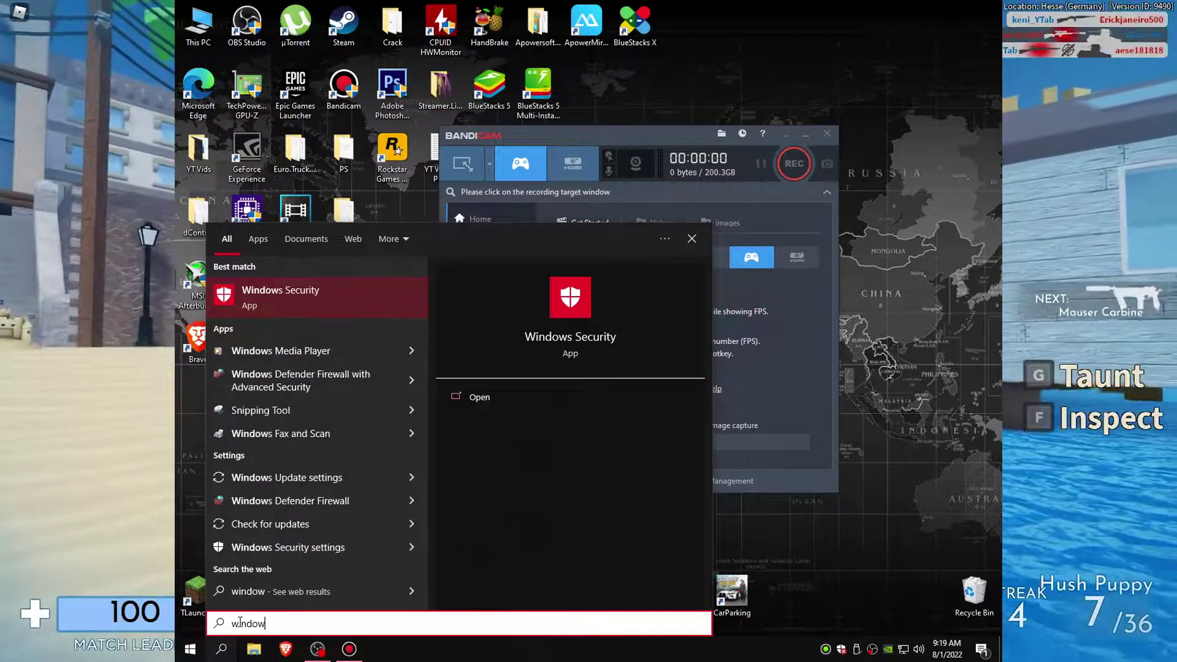
pyautogui.write('s security')
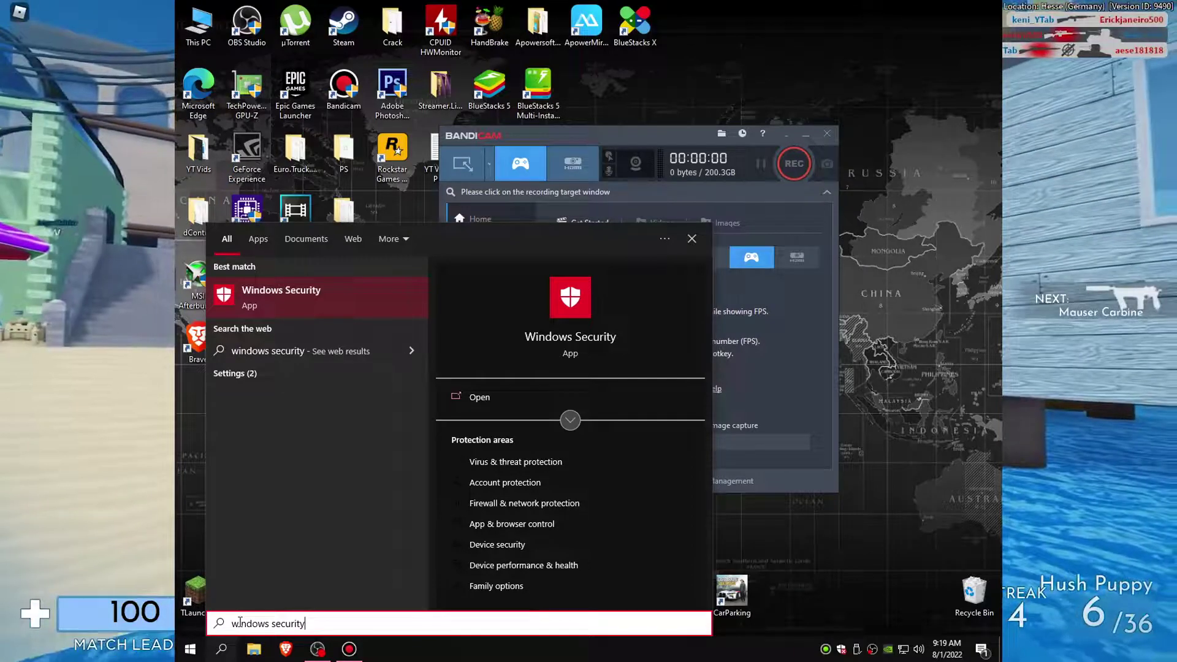
pyautogui.press('Return')
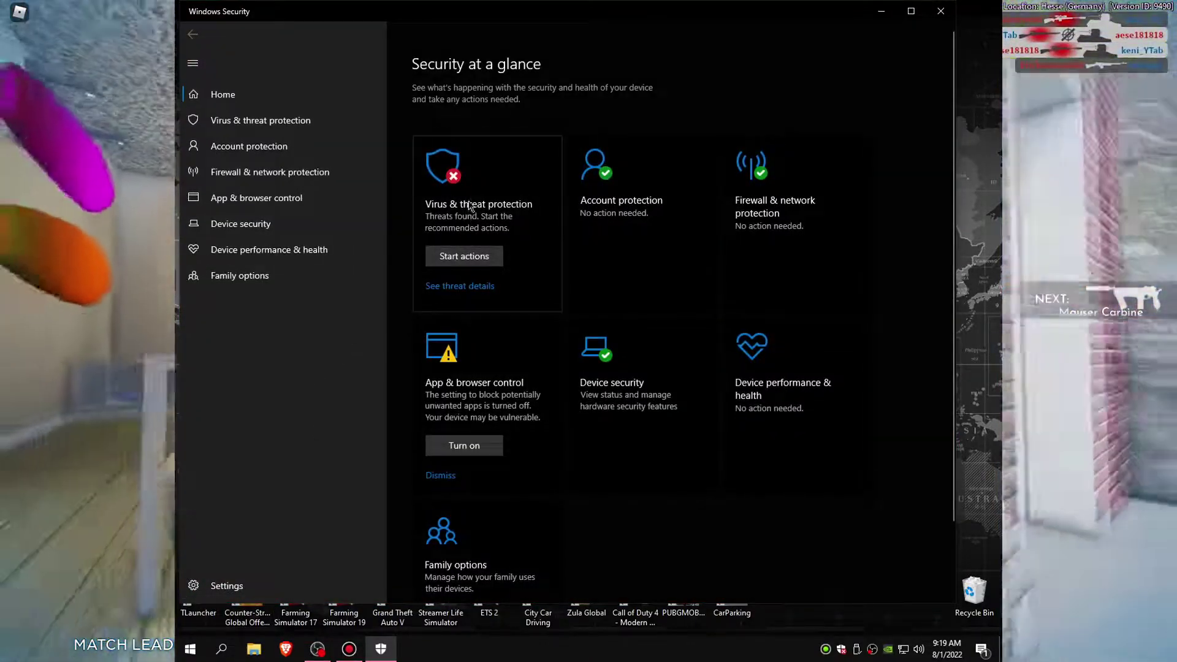
pyautogui.click(472, 203)
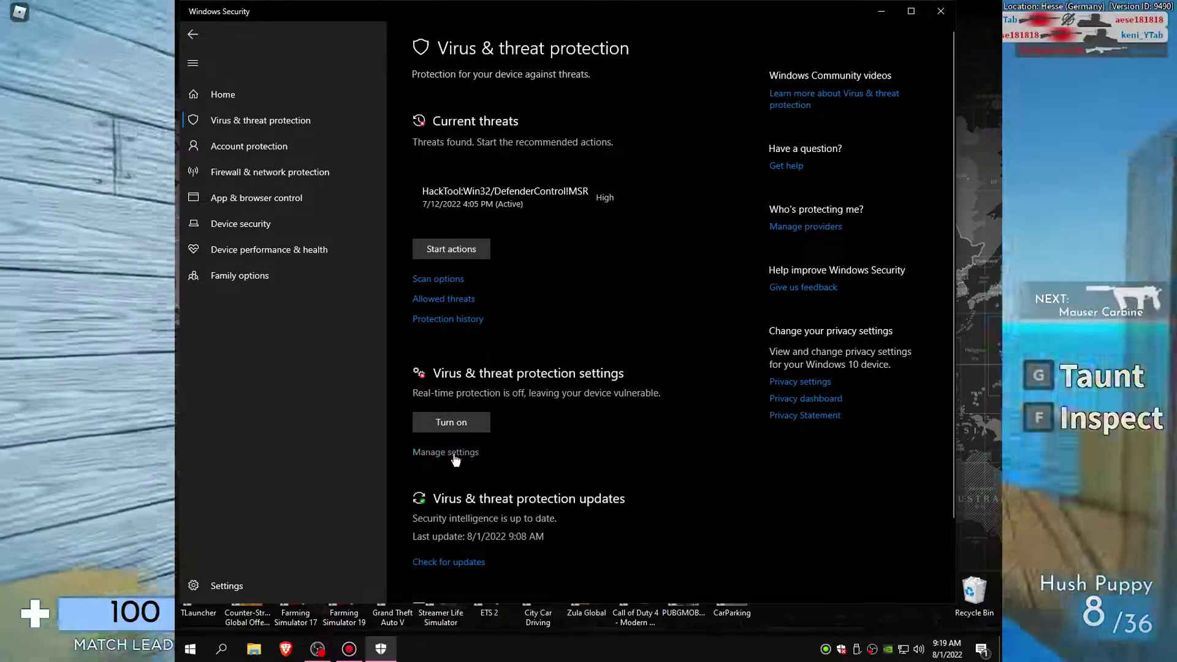
pyautogui.click(463, 453)
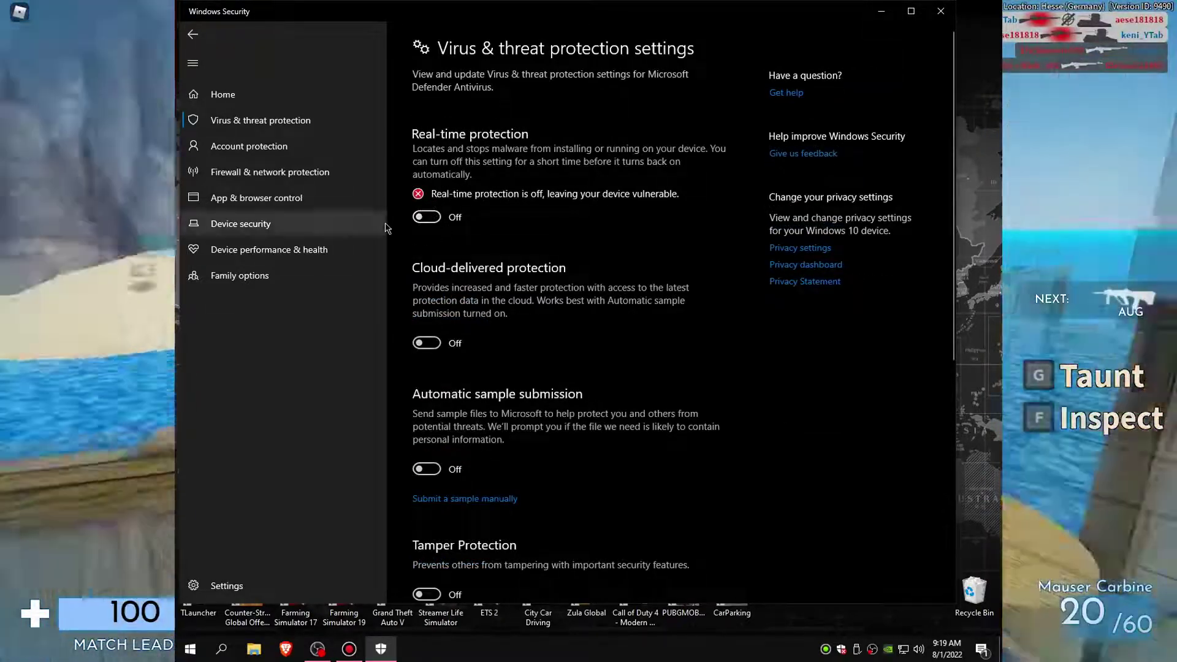
# Step: Turn Real-time, Cloud-delivered, Automatic sample submission and Tamper Protection on, then close Windows Security
pyautogui.click(425, 218)
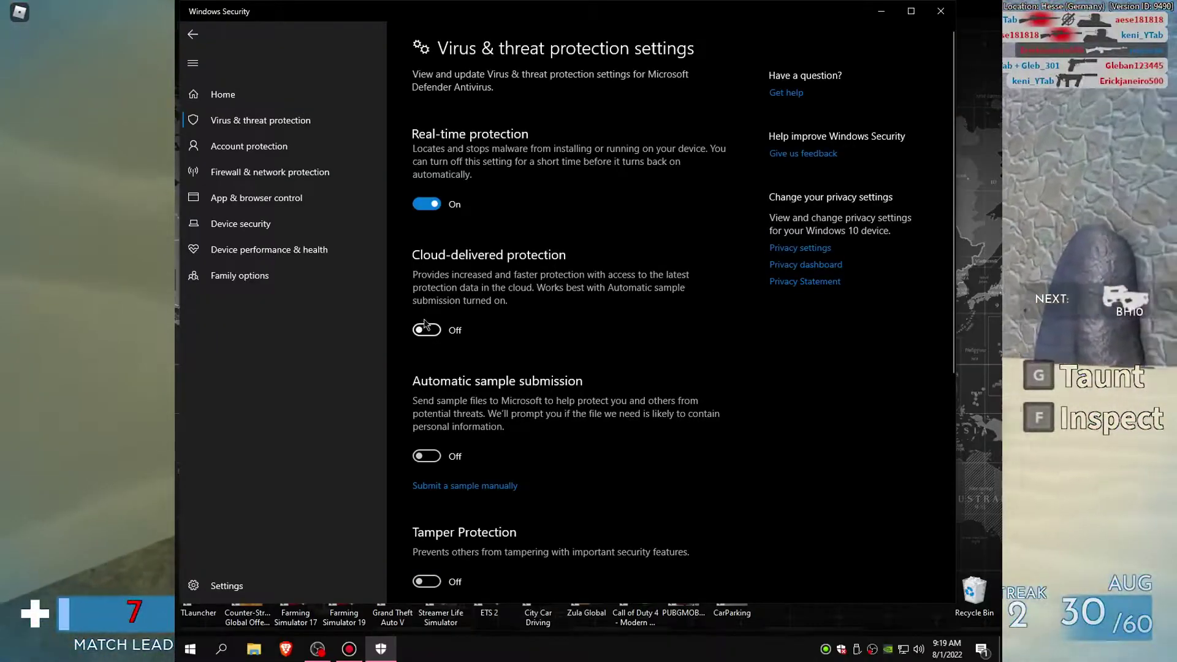
pyautogui.click(426, 330)
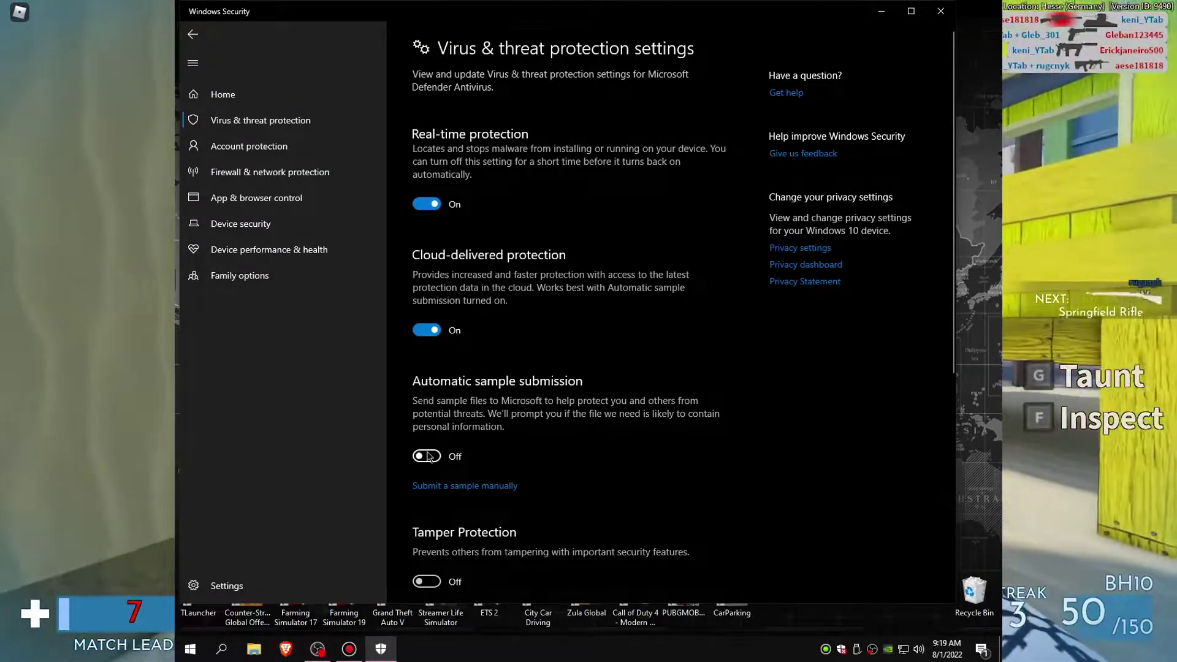
pyautogui.click(422, 456)
pyautogui.click(422, 581)
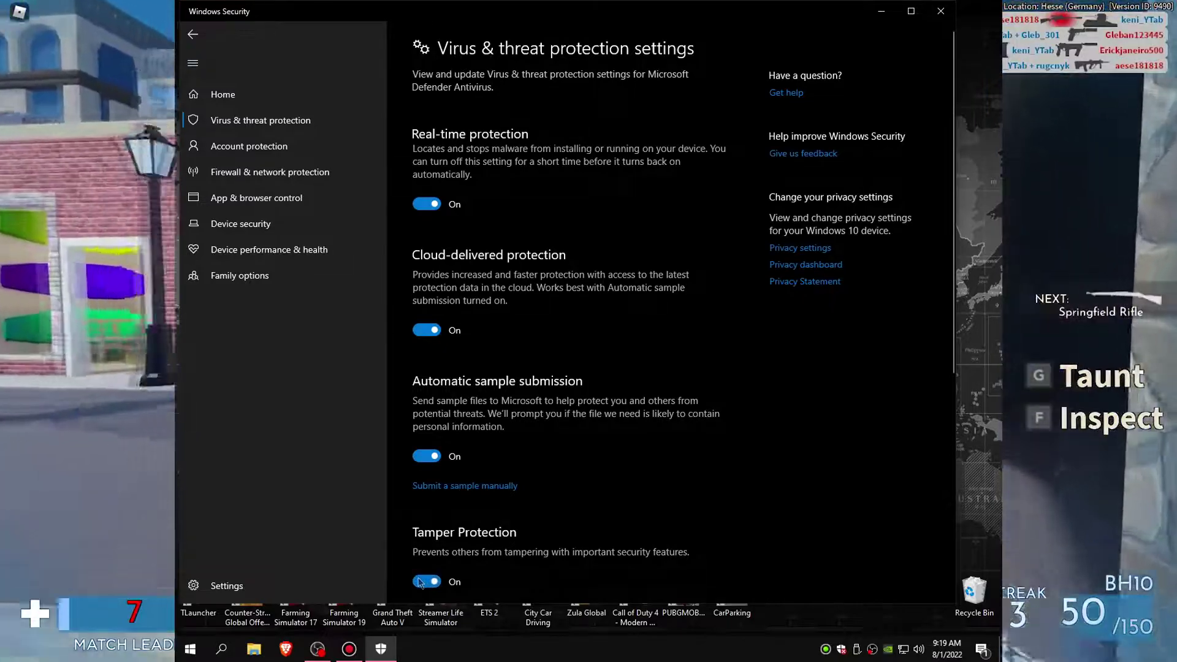
pyautogui.click(941, 11)
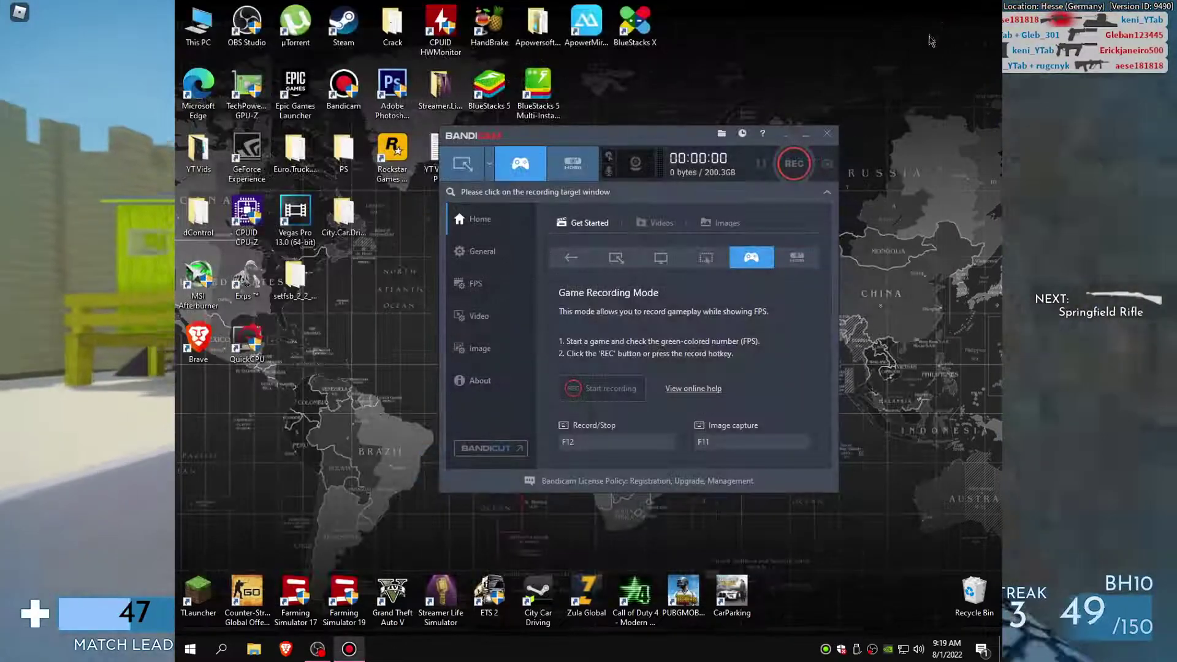
# Step: Set Bandicam's recording priority to [High] Higher than normal in the recording Options and confirm
pyautogui.moveTo(639, 145); pyautogui.dragTo(610, 123)
pyautogui.click(461, 298)
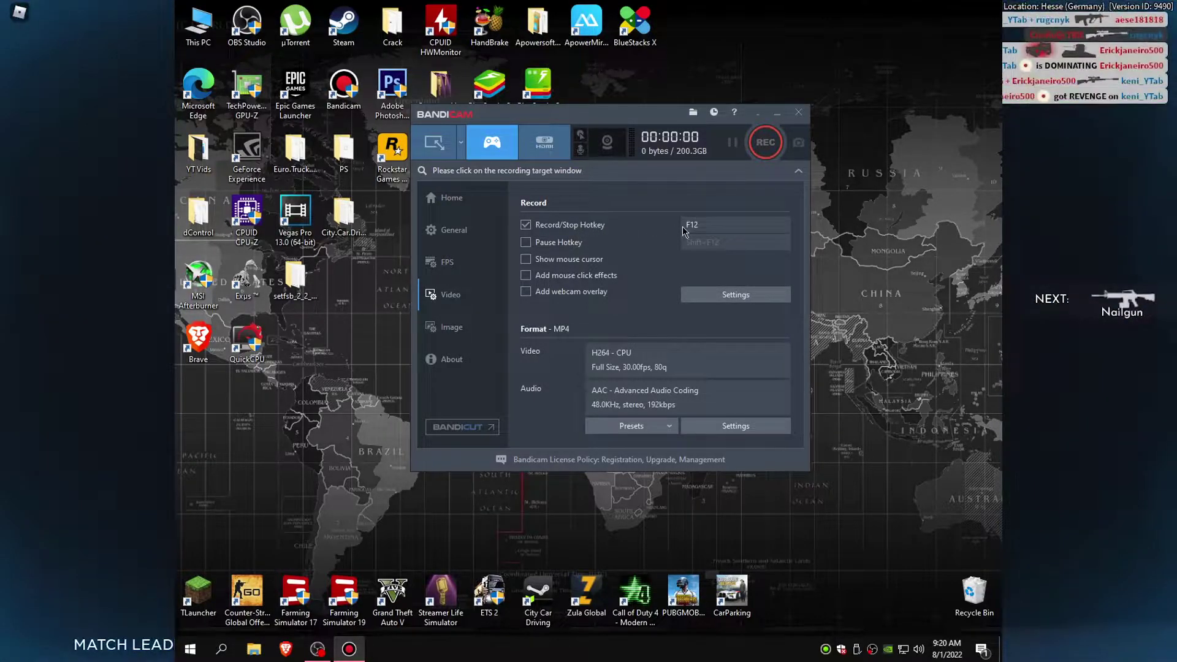
pyautogui.click(719, 288)
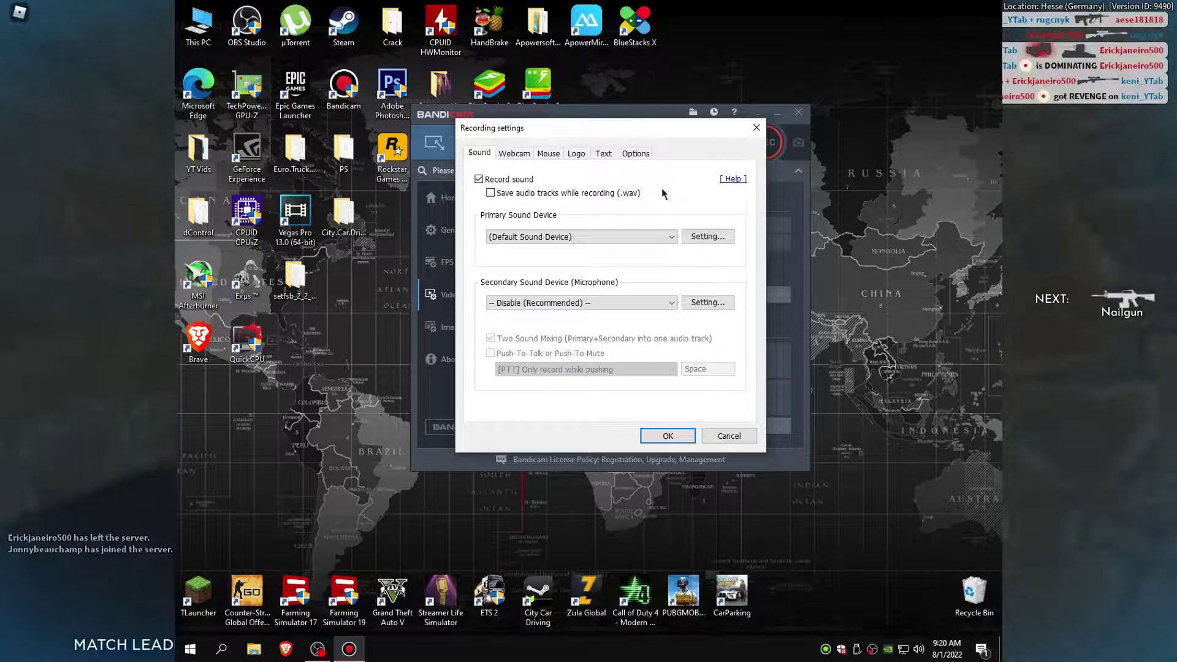
pyautogui.click(635, 155)
pyautogui.click(585, 207)
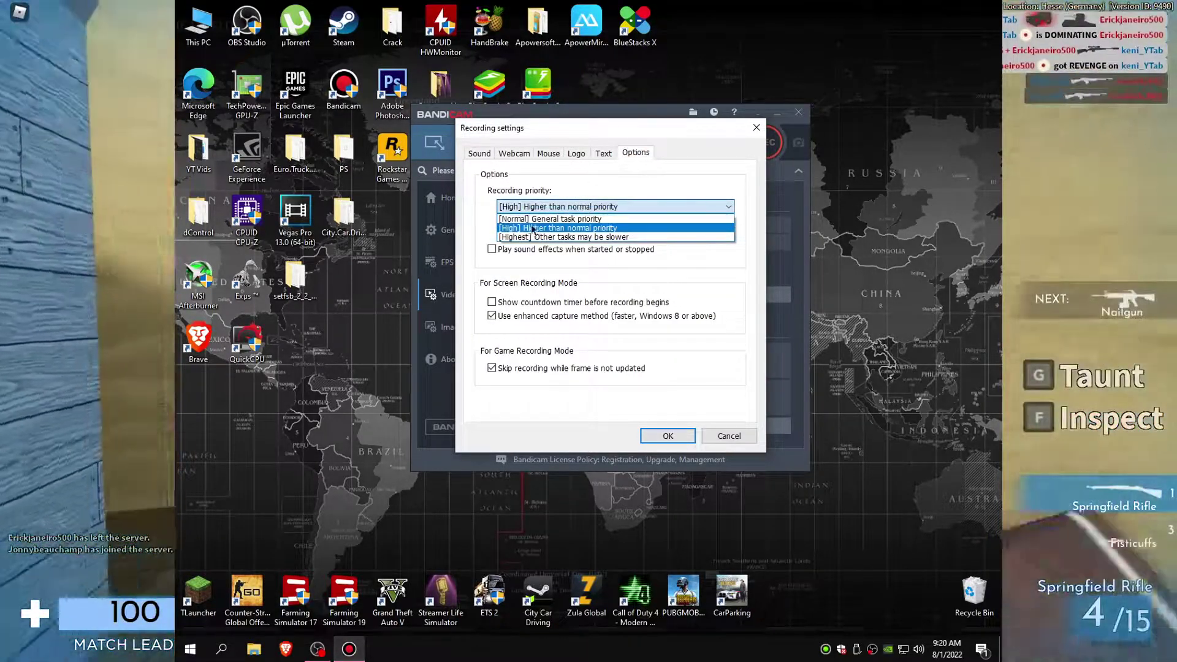
pyautogui.click(545, 232)
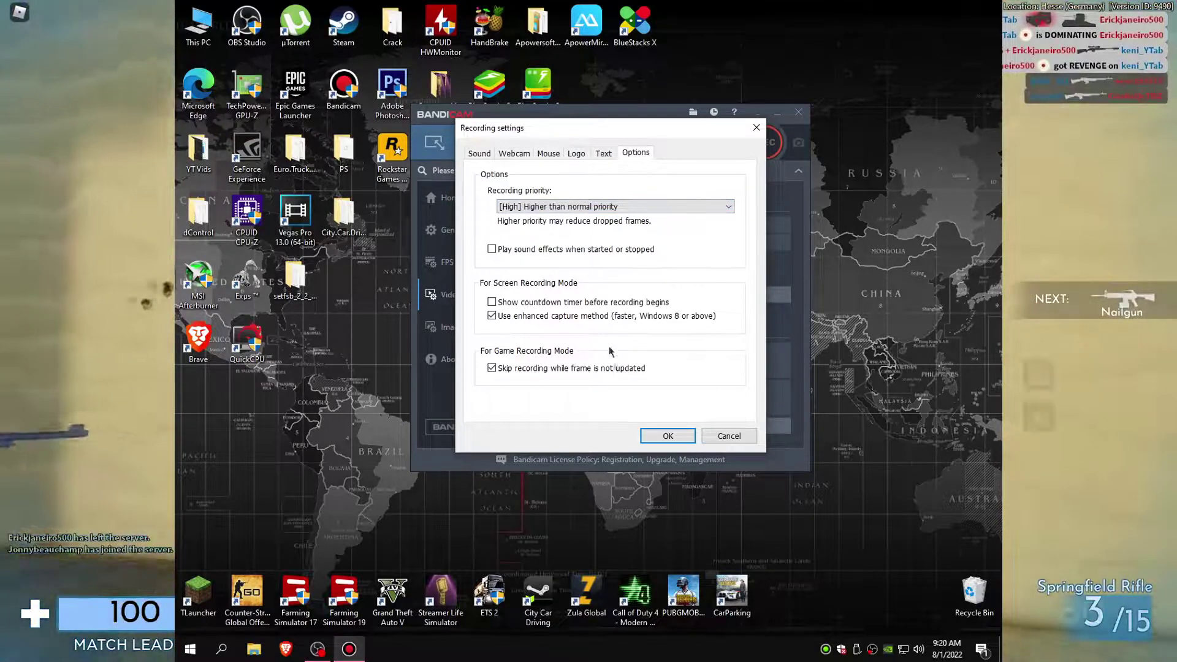
pyautogui.click(668, 437)
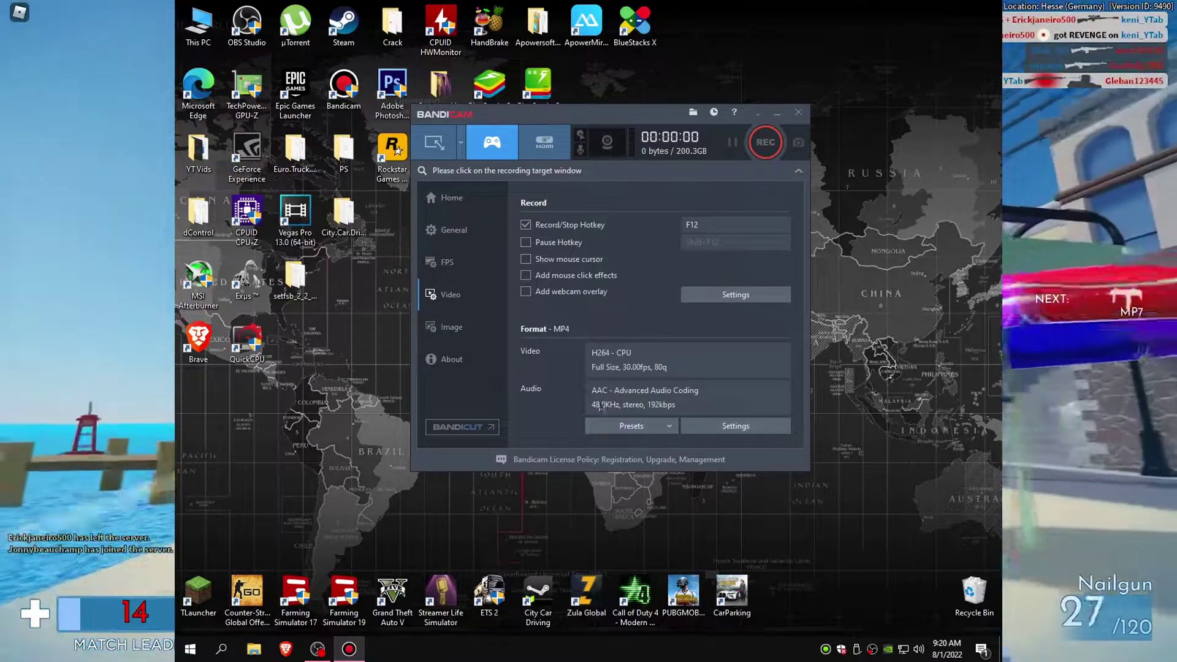
# Step: Keep the MP4 video size at Full Size and the frame rate at 30 fps
pyautogui.click(733, 429)
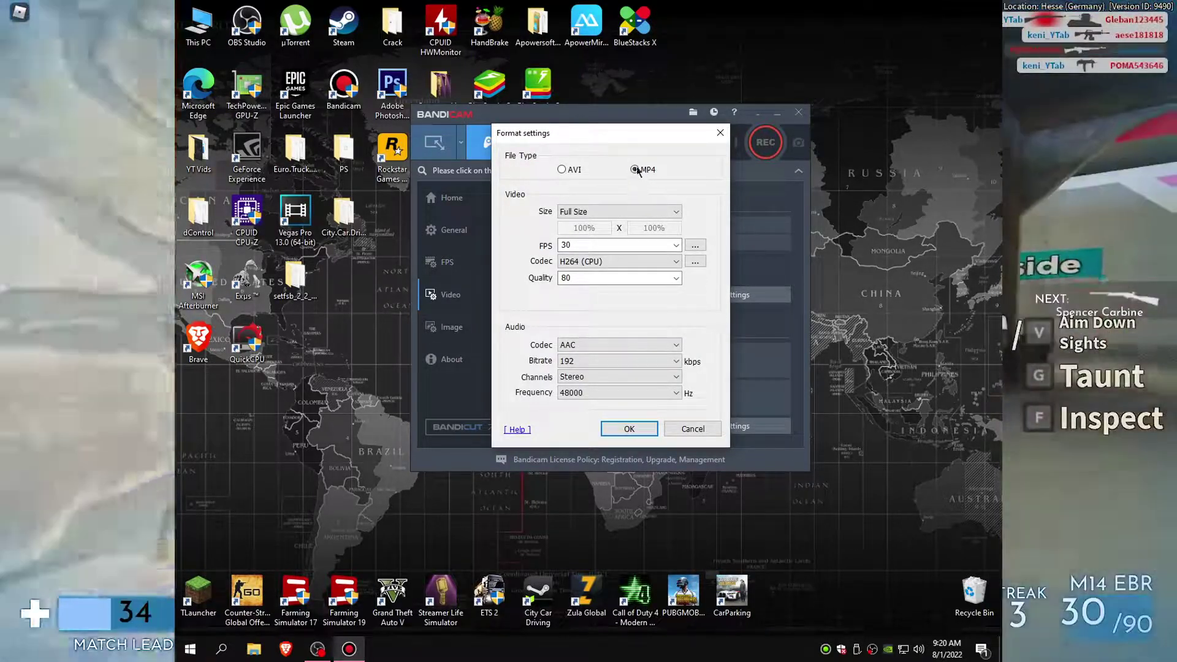
pyautogui.click(656, 212)
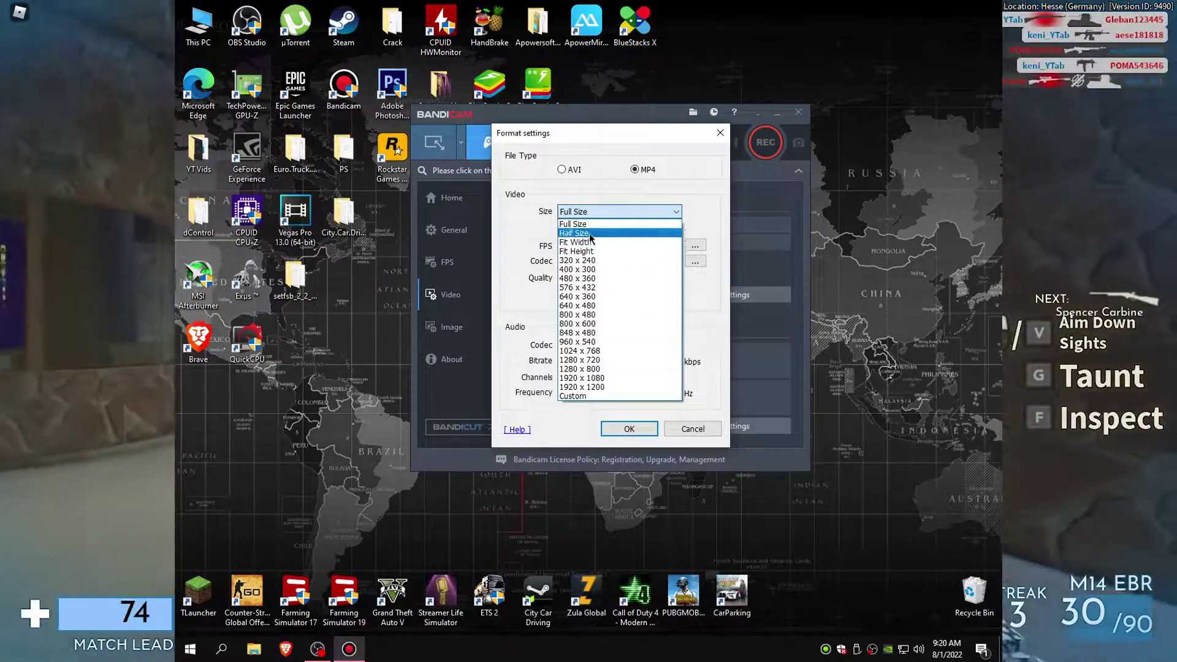
pyautogui.click(597, 224)
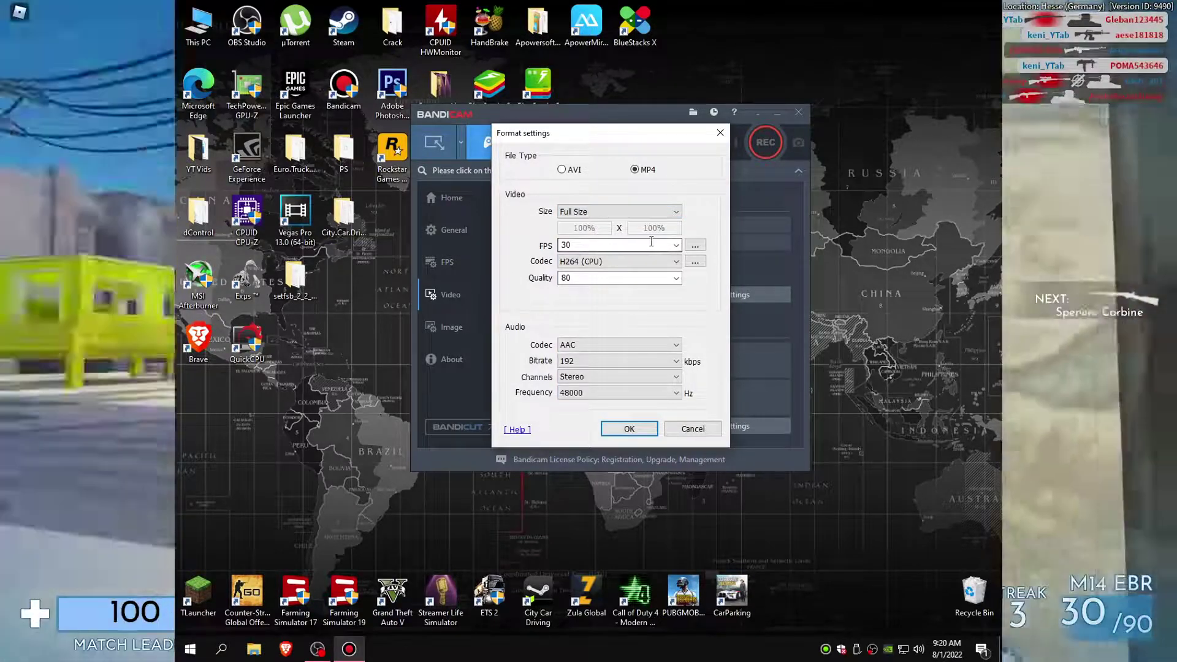
pyautogui.doubleClick(565, 244)
pyautogui.click(675, 245)
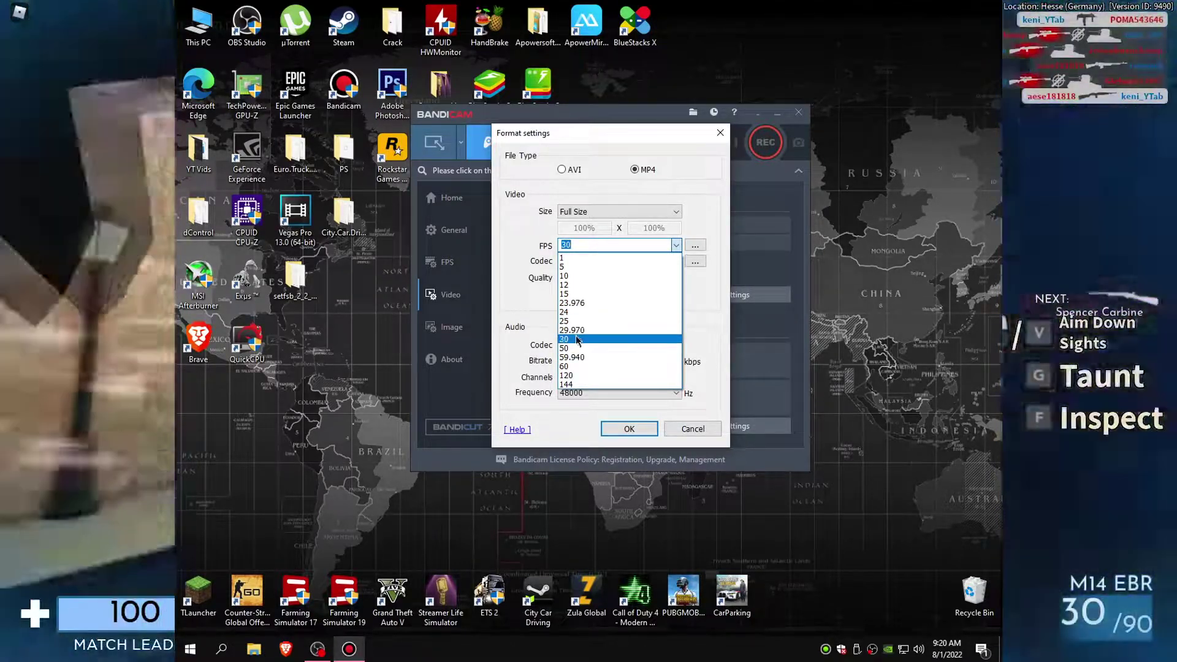
pyautogui.click(580, 366)
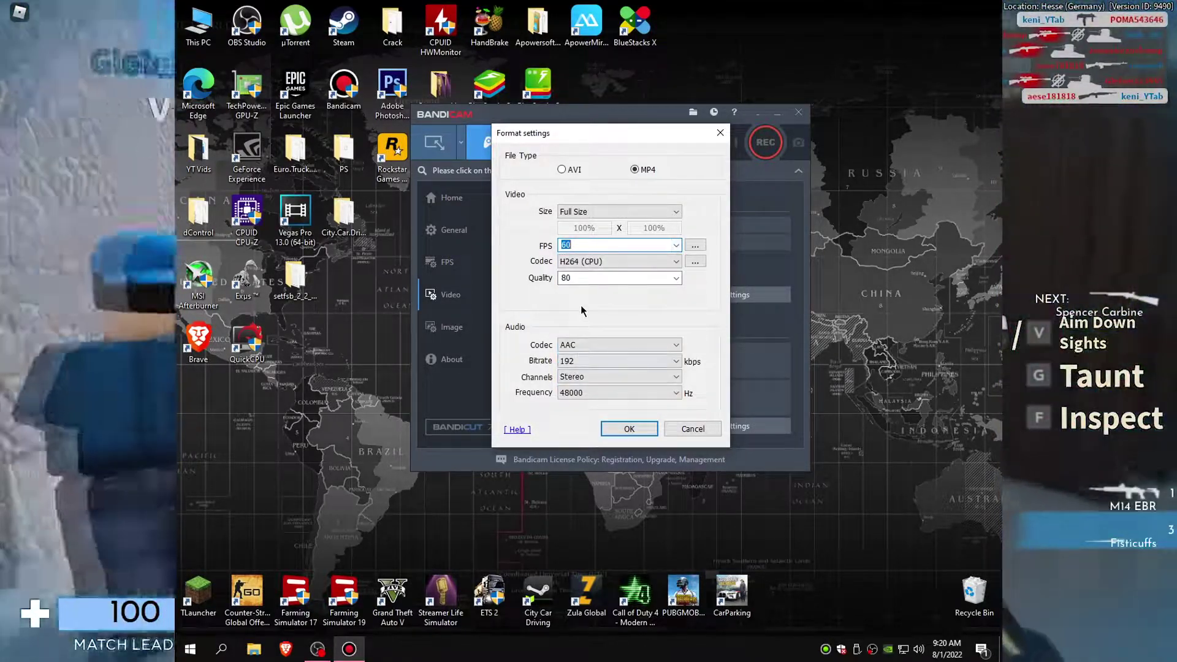
pyautogui.click(676, 245)
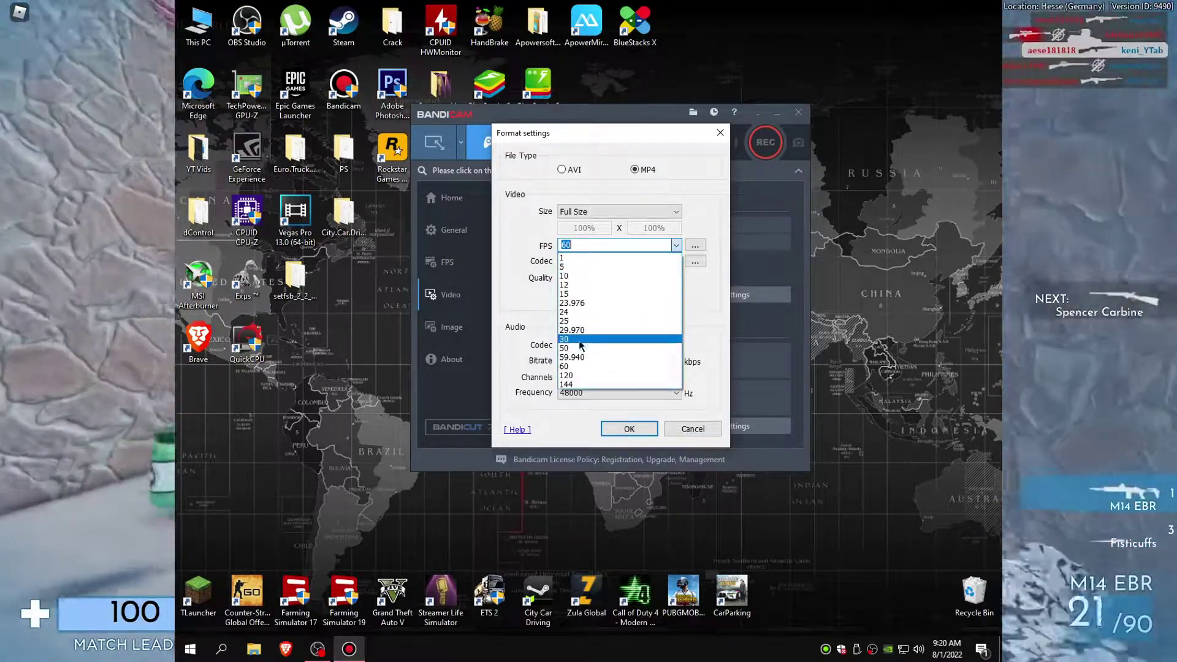
pyautogui.click(576, 339)
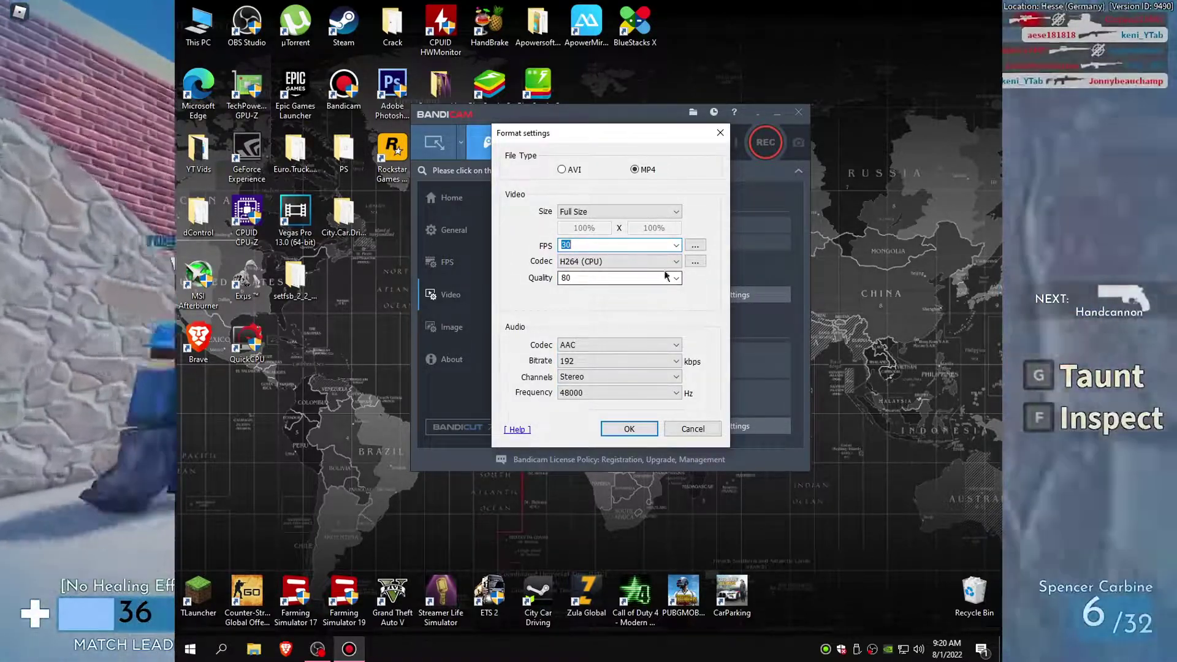
# Step: Keep the codec at H264 (CPU), set quality to 100, and confirm the format settings
pyautogui.click(669, 265)
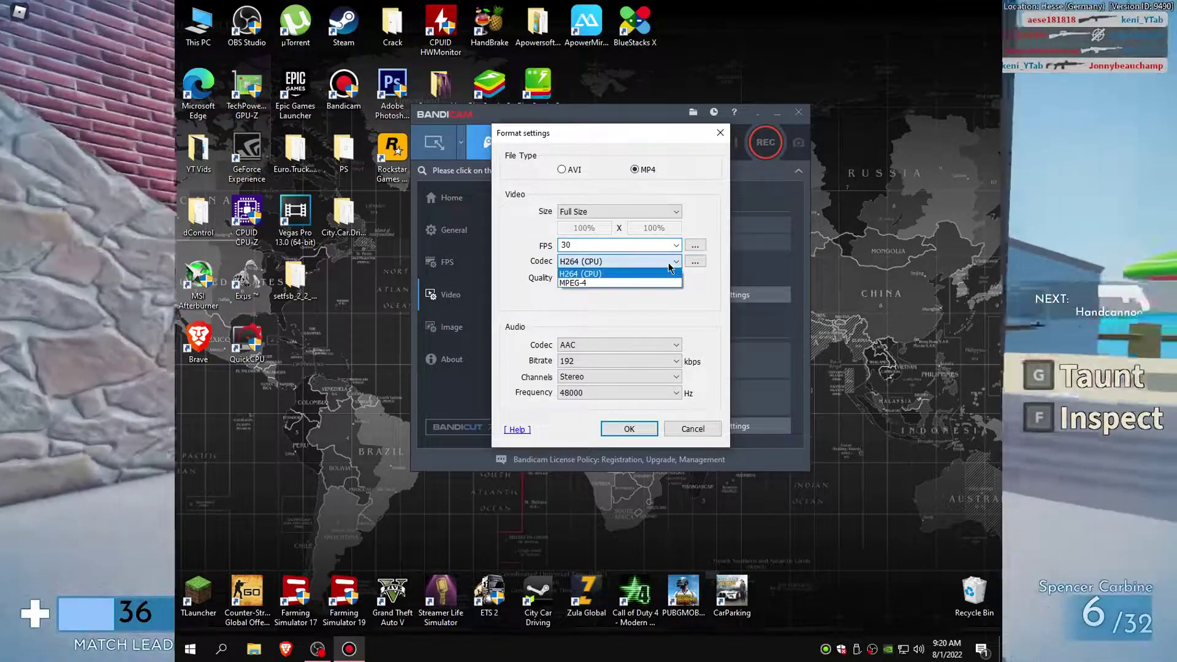
pyautogui.click(601, 275)
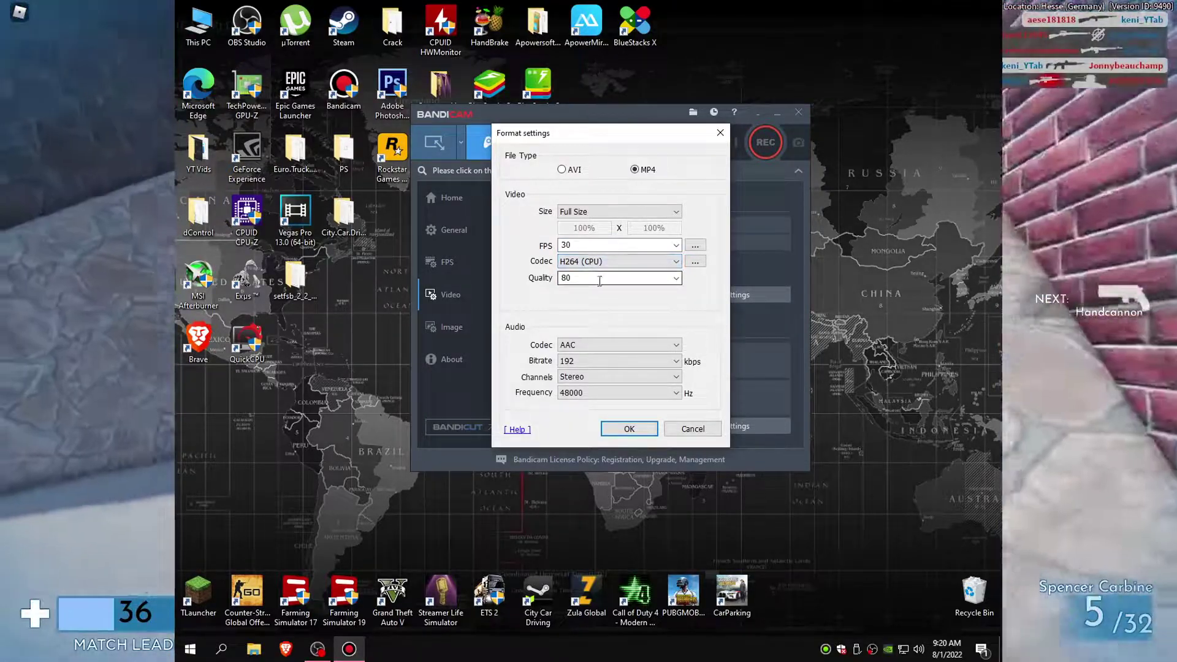
pyautogui.click(669, 277)
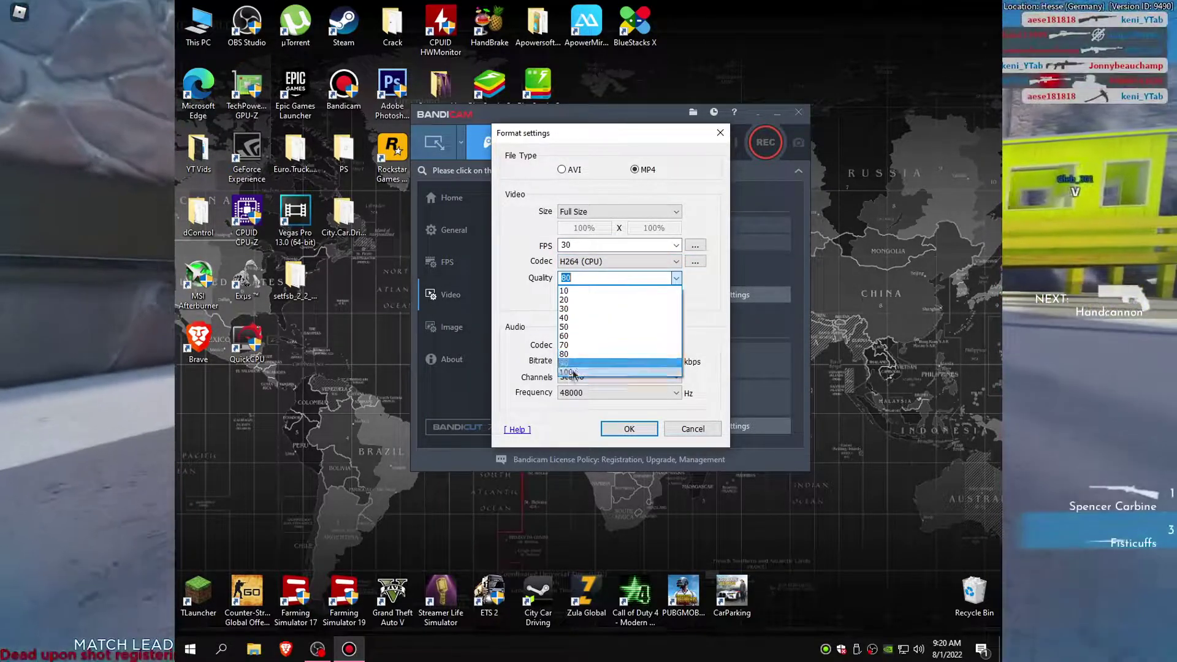
pyautogui.click(574, 373)
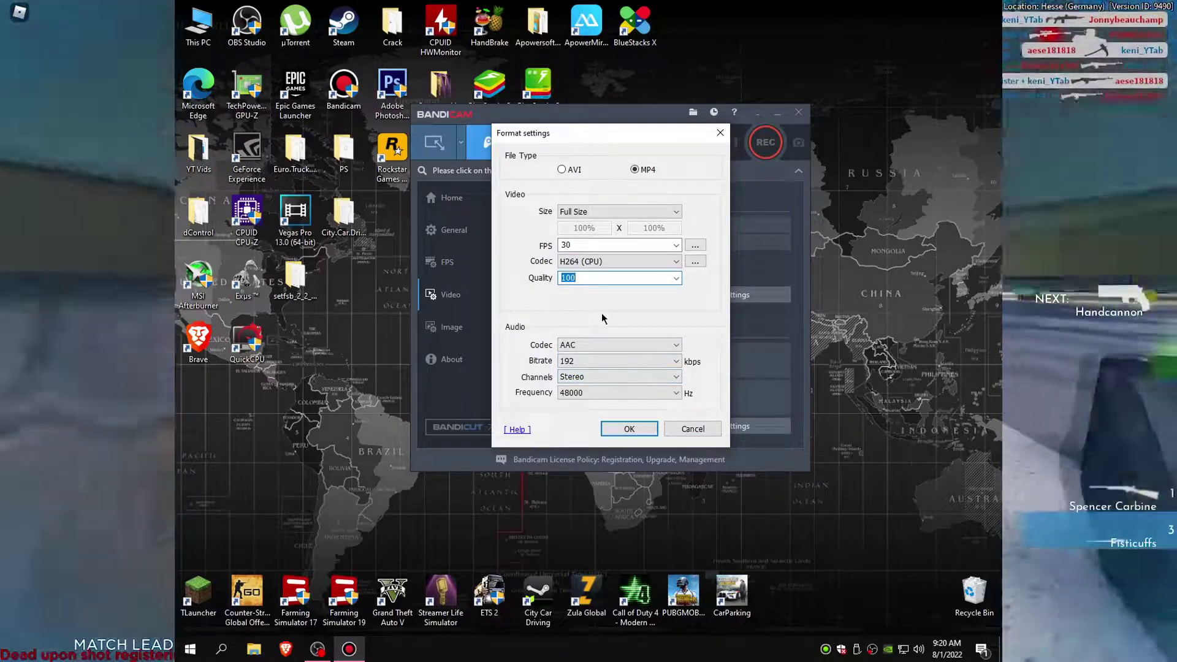
pyautogui.click(622, 429)
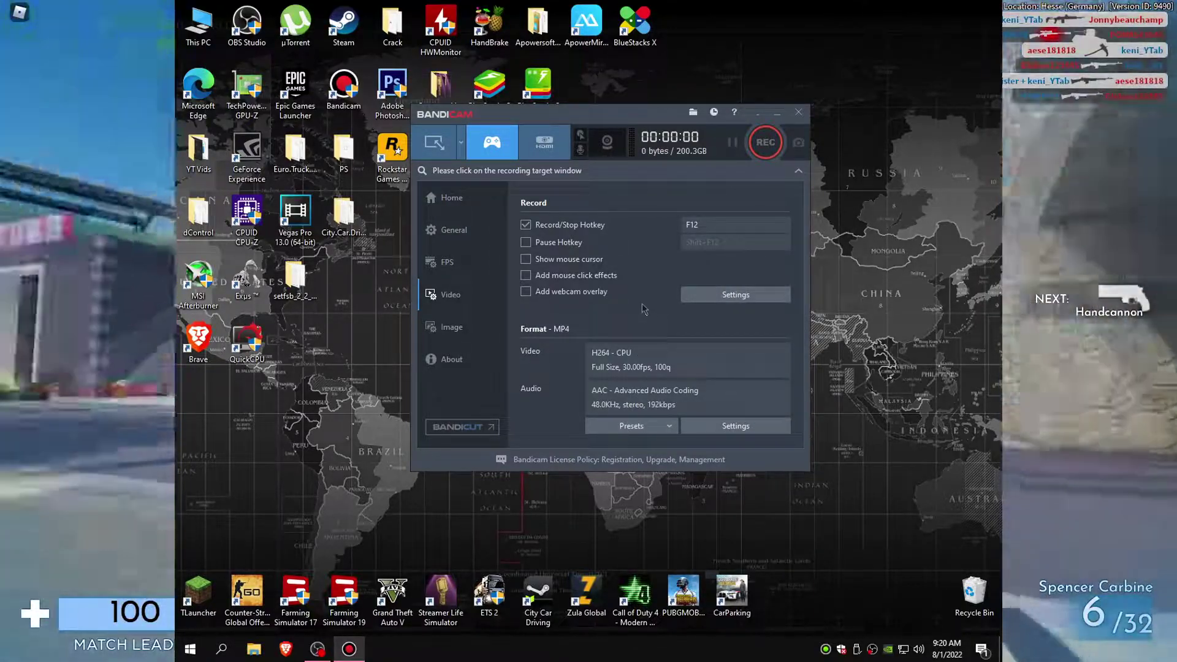
# Step: Minimize Bandicam and start Minecraft from TLauncher
pyautogui.click(776, 116)
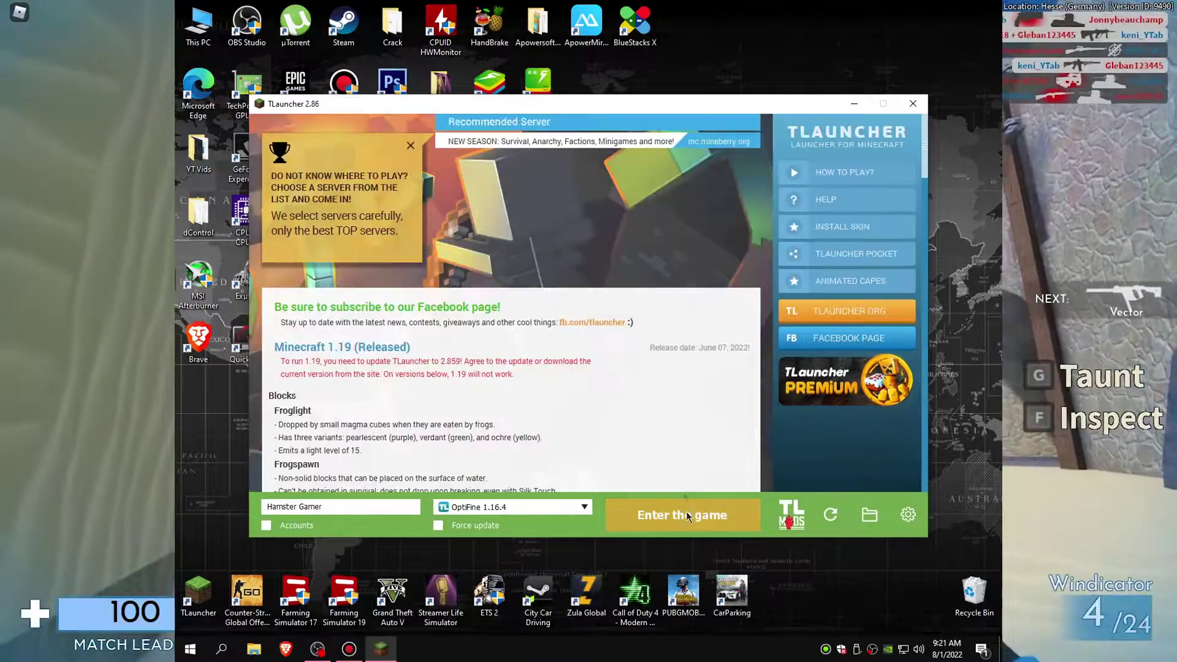
pyautogui.click(687, 517)
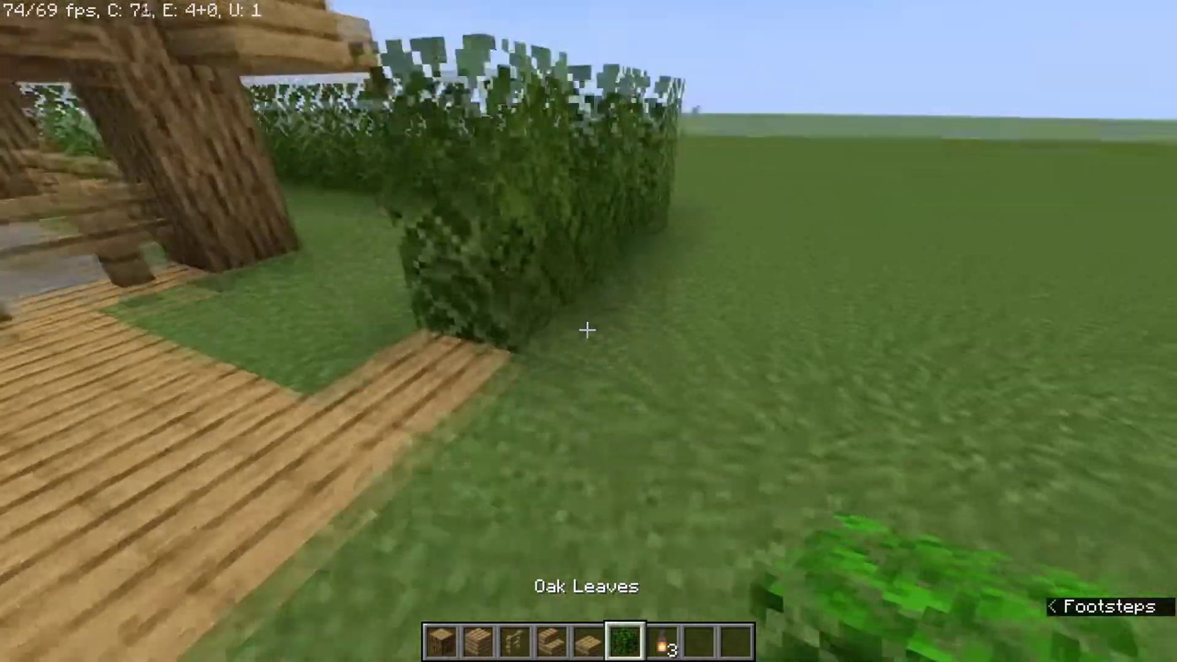
# Step: Place three oak leaf blocks on the grass beside the house, then break one
pyautogui.rightClick(587, 331)
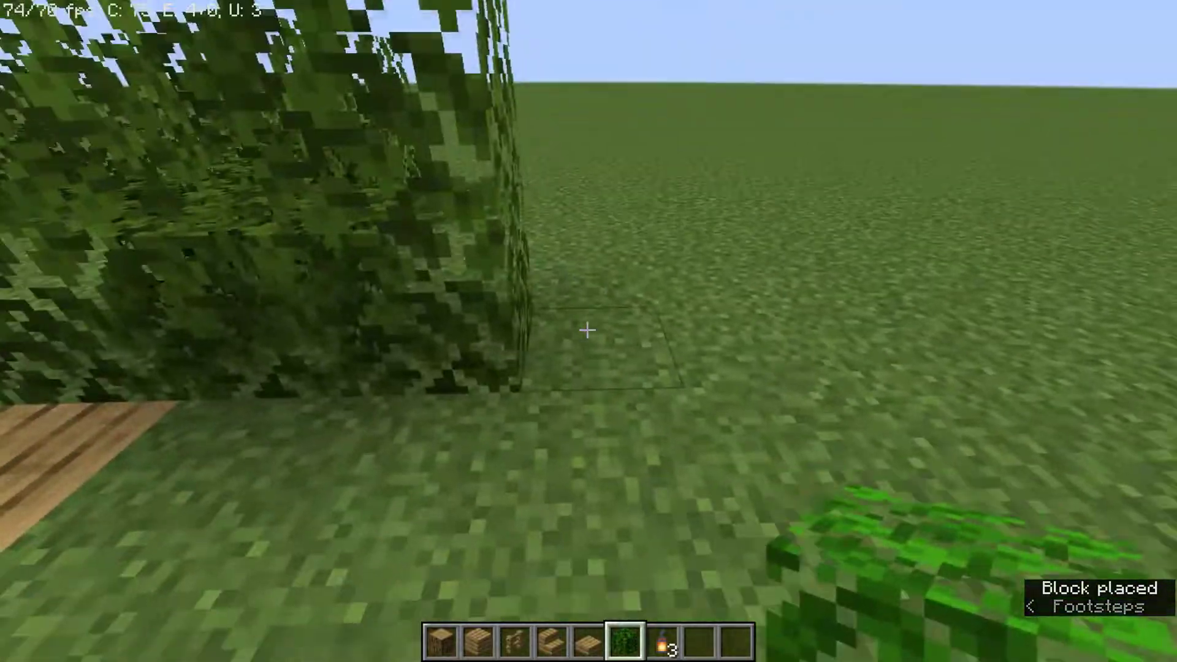
pyautogui.rightClick(588, 331)
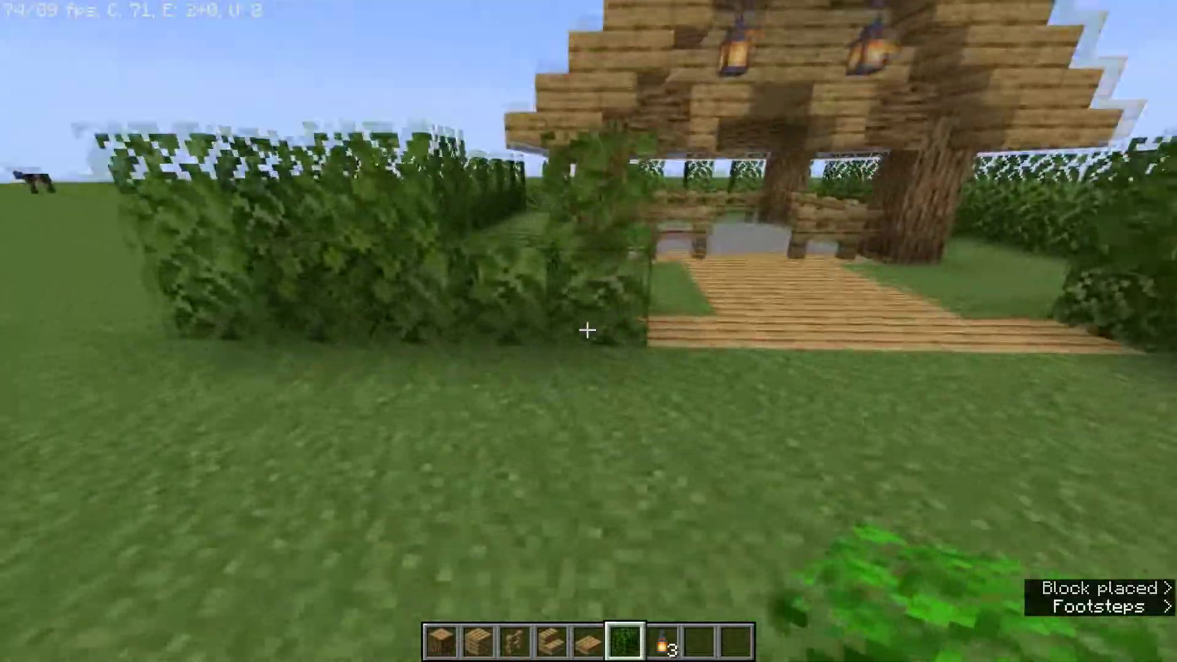
pyautogui.rightClick(587, 331)
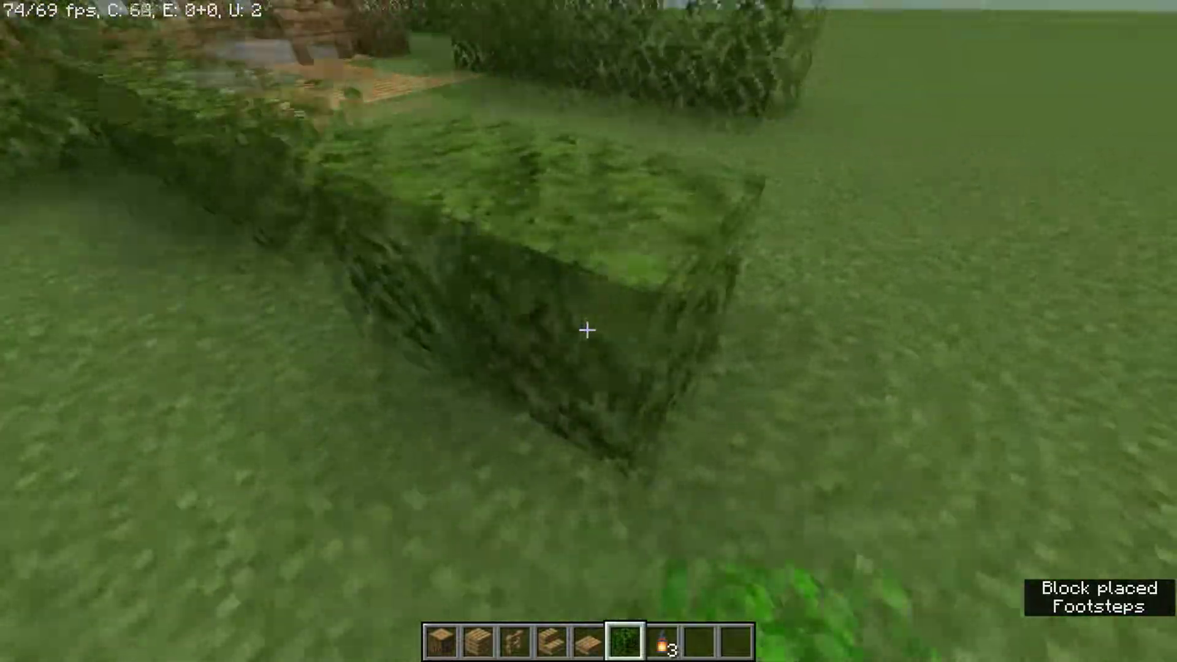
pyautogui.click(587, 331)
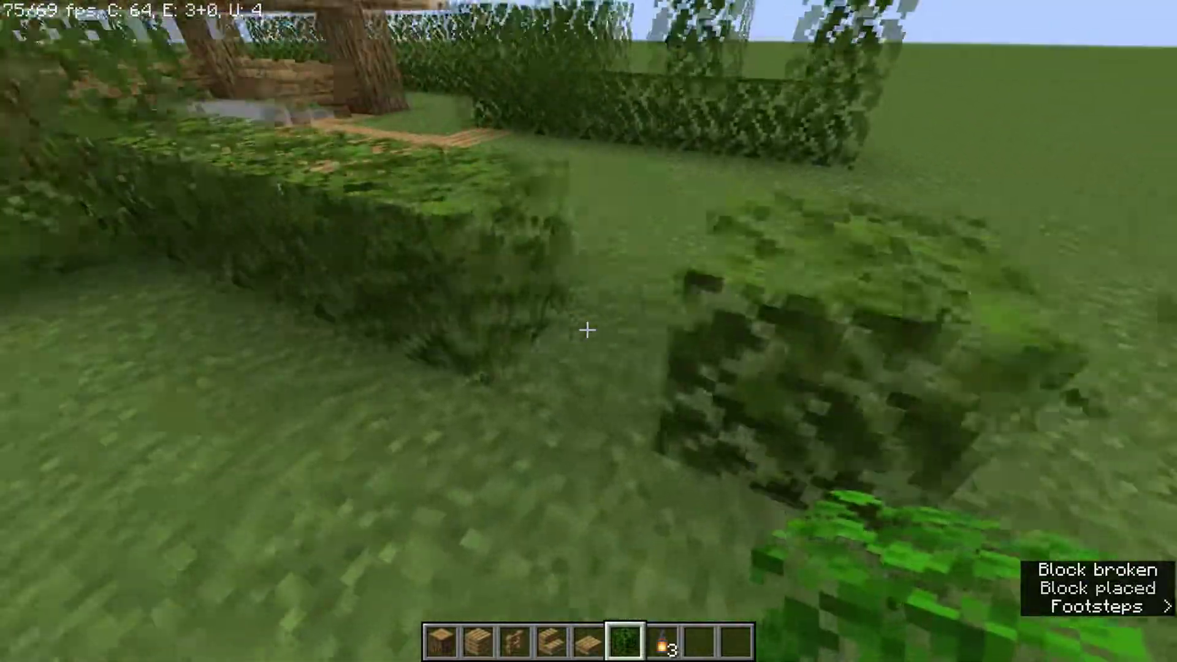